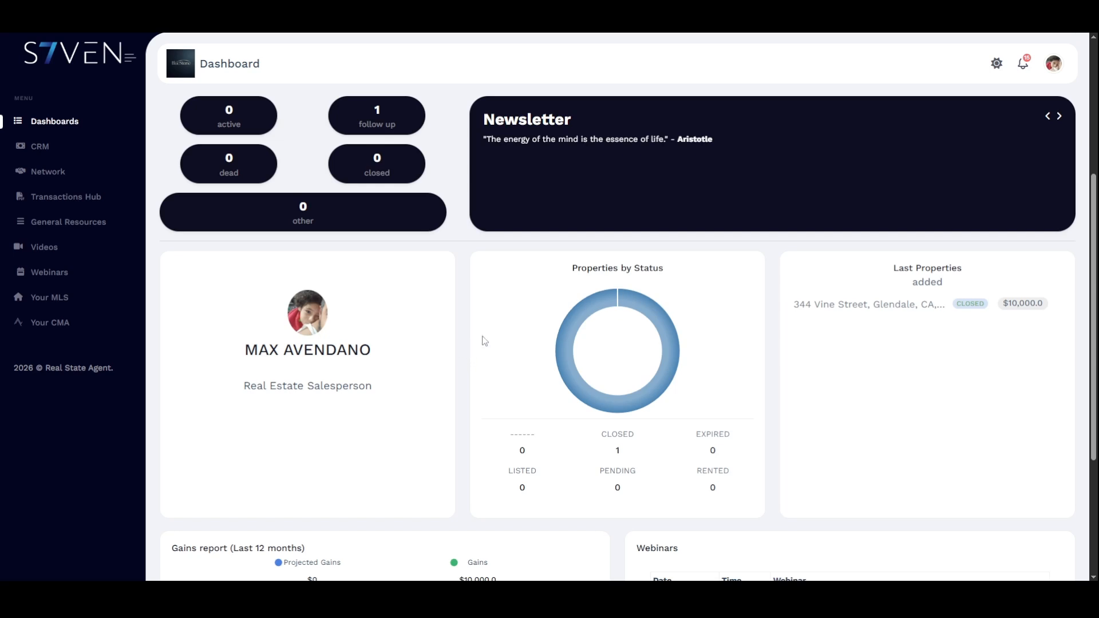
- Open the buyer lead from CRM Leads, note its CLOSED property, and show its empty documents list
click(63, 153)
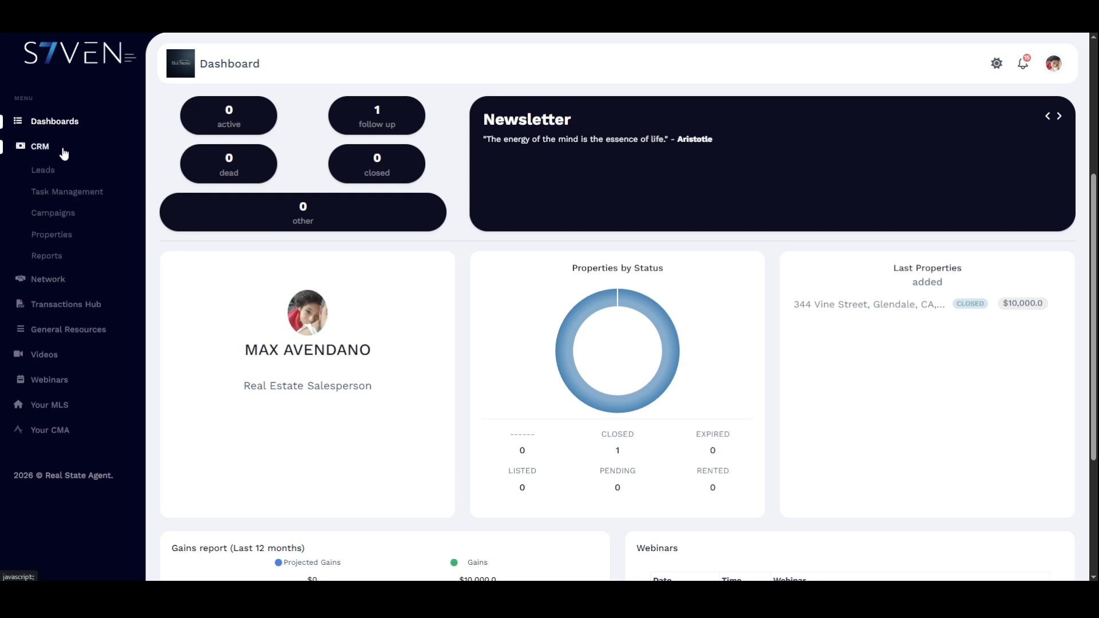
click(80, 174)
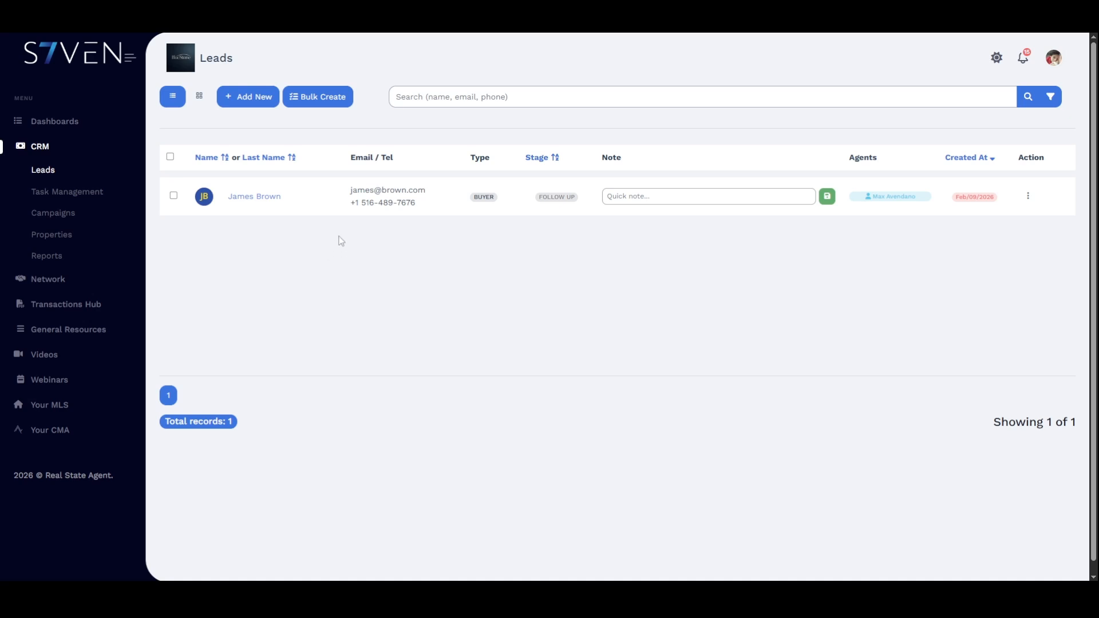
click(274, 201)
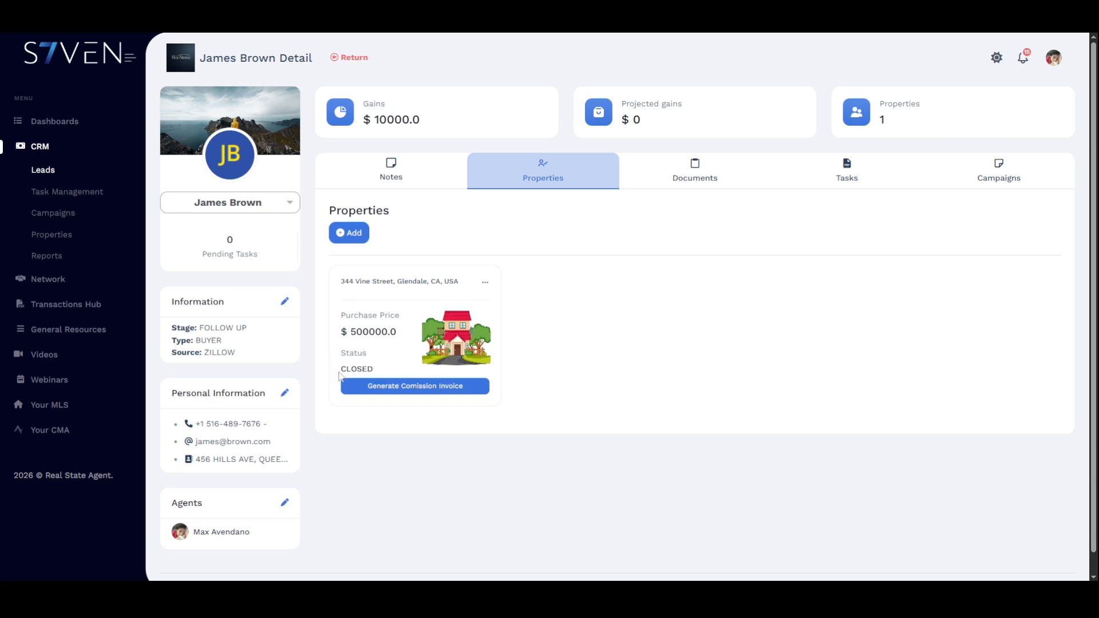
drag(342, 372, 373, 369)
click(696, 179)
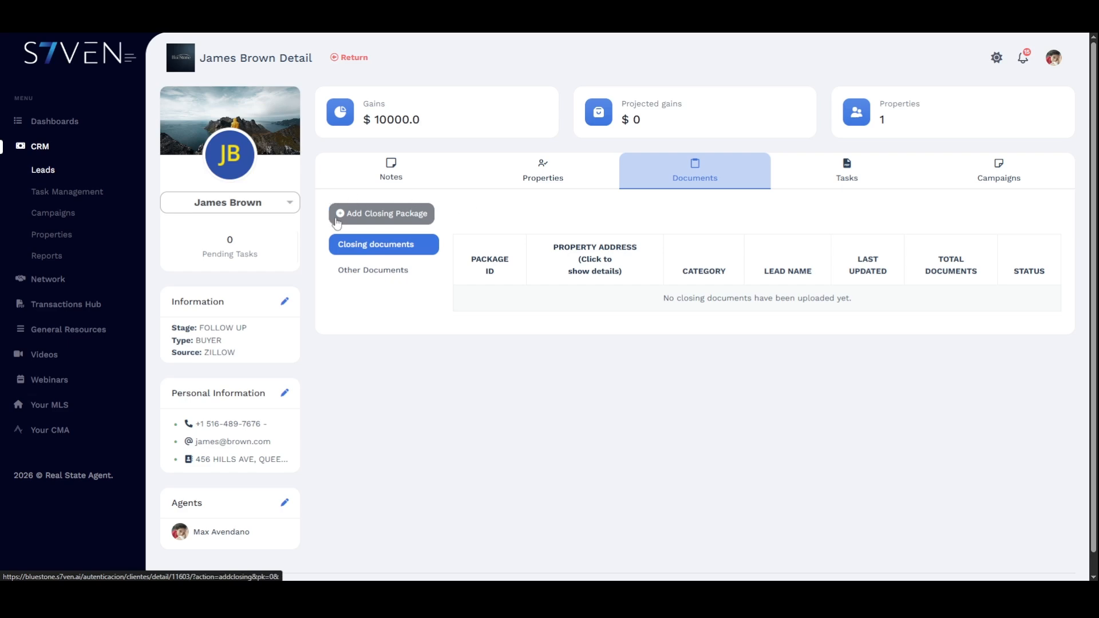
- Start a closing package with RESIDENTIAL document type and PURCHASE/SELL transaction type
click(399, 218)
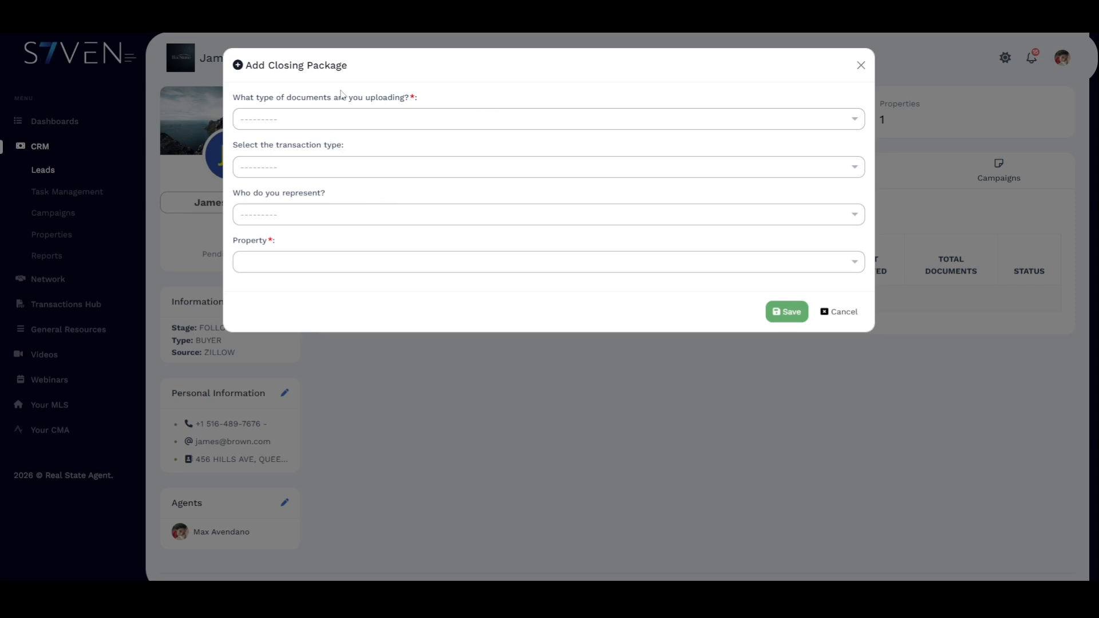
click(483, 123)
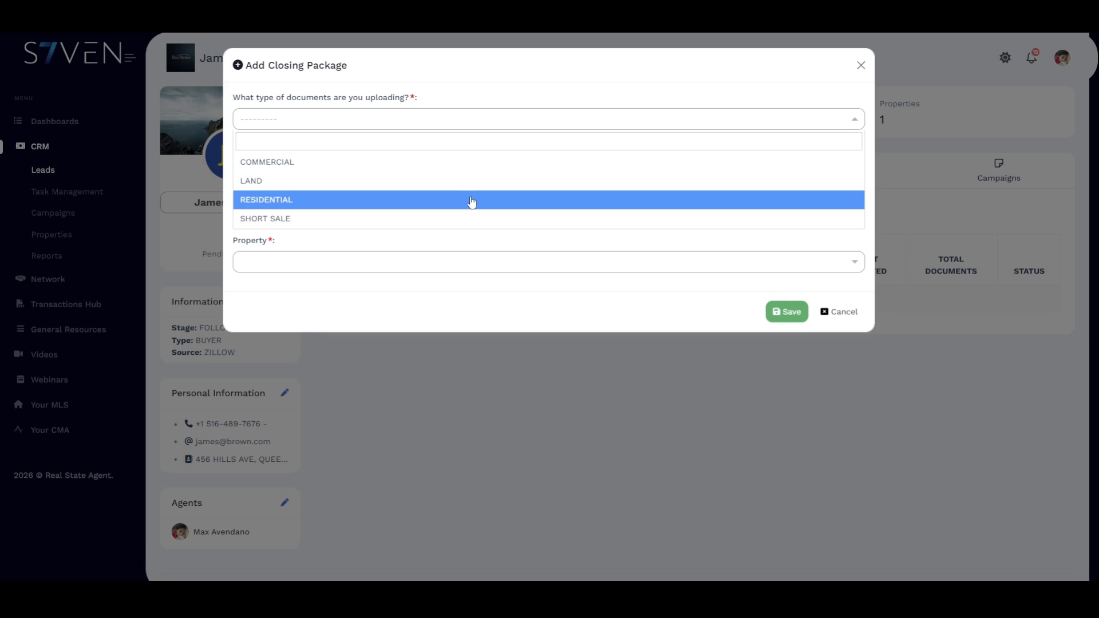
click(491, 204)
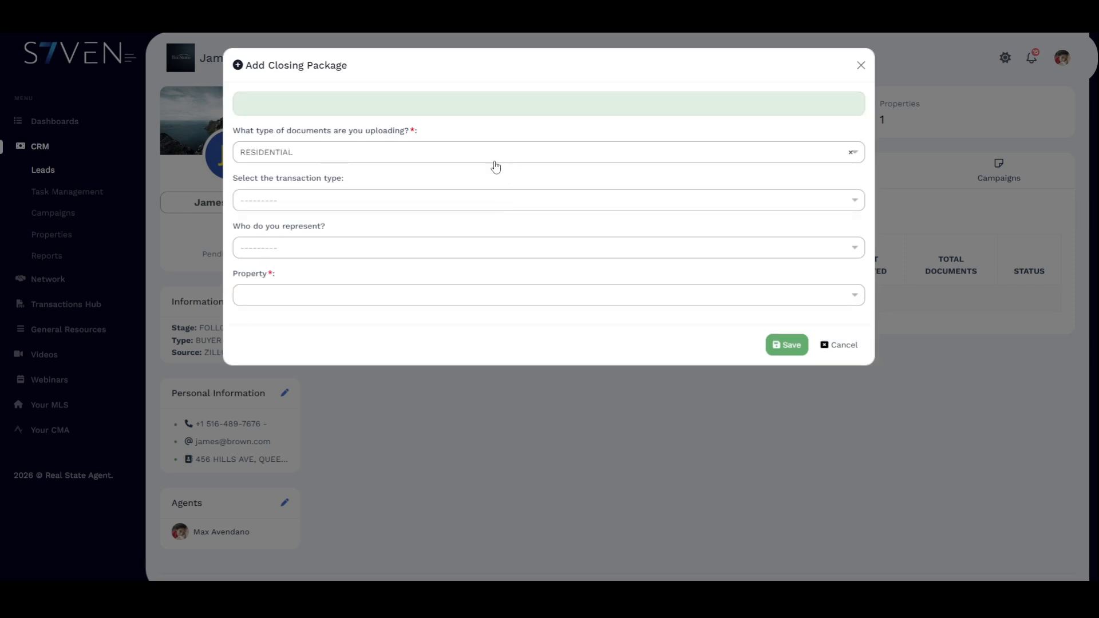
click(449, 200)
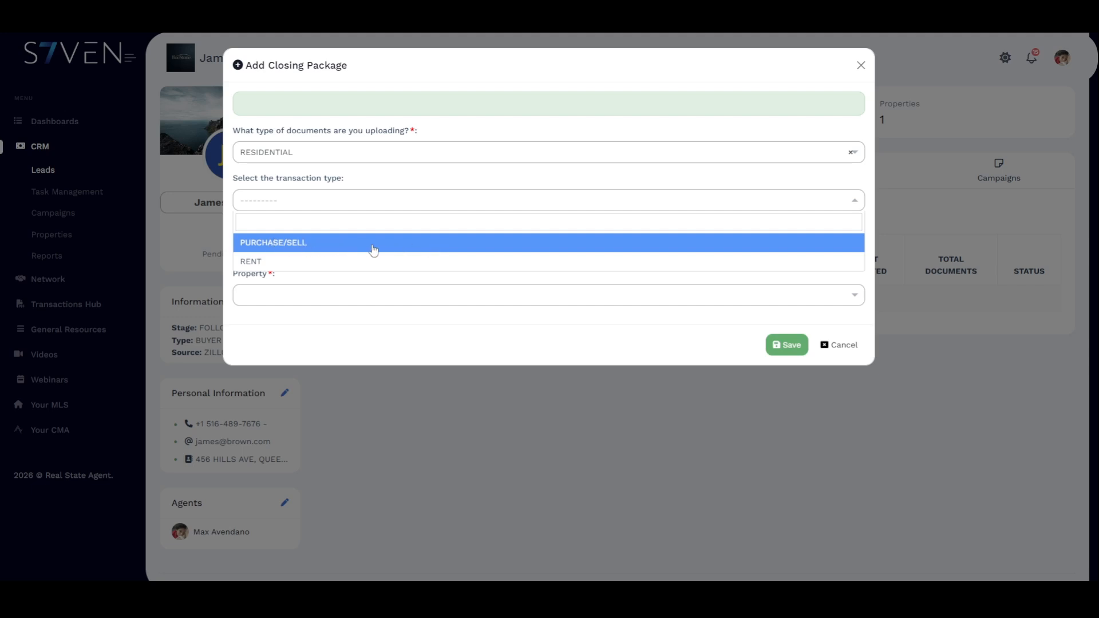
click(393, 249)
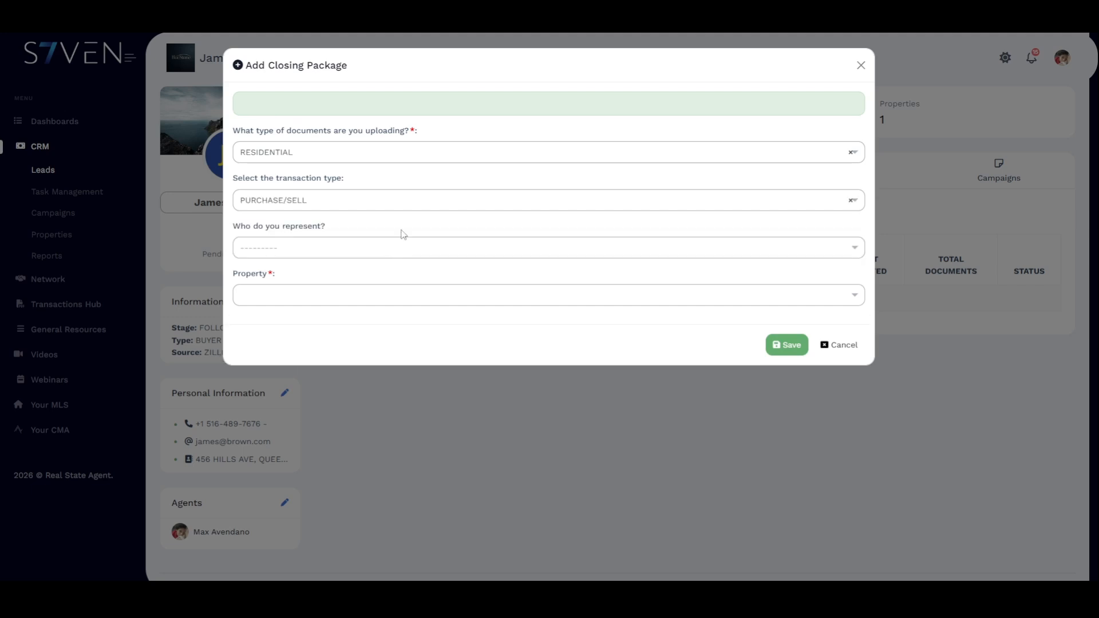
click(368, 253)
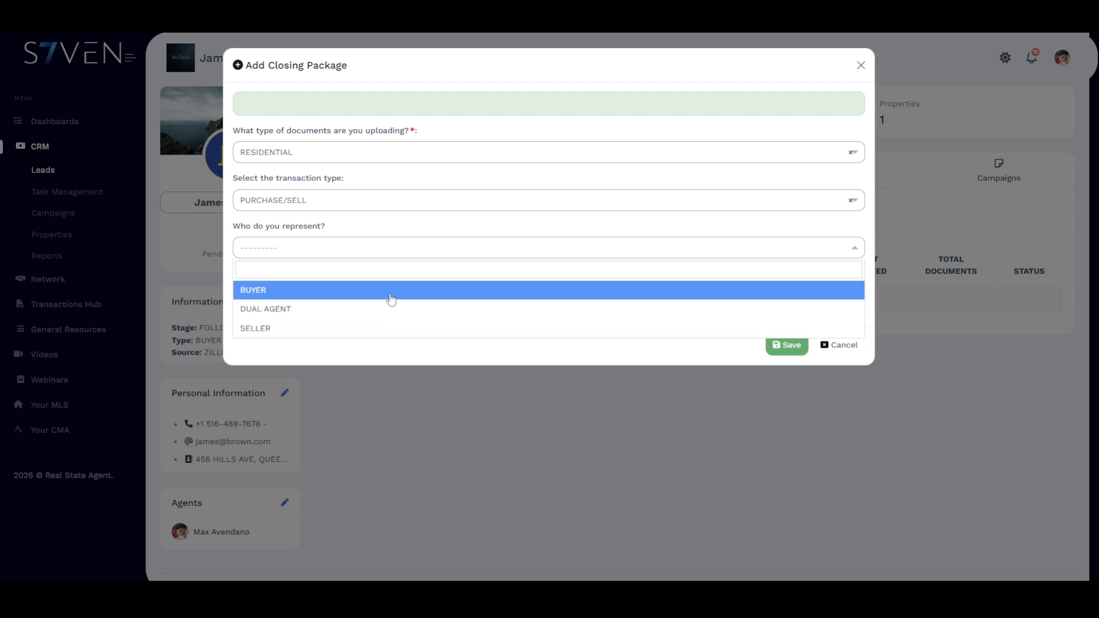
- Set the represented party to BUYER and highlight the resulting required documents list
click(391, 299)
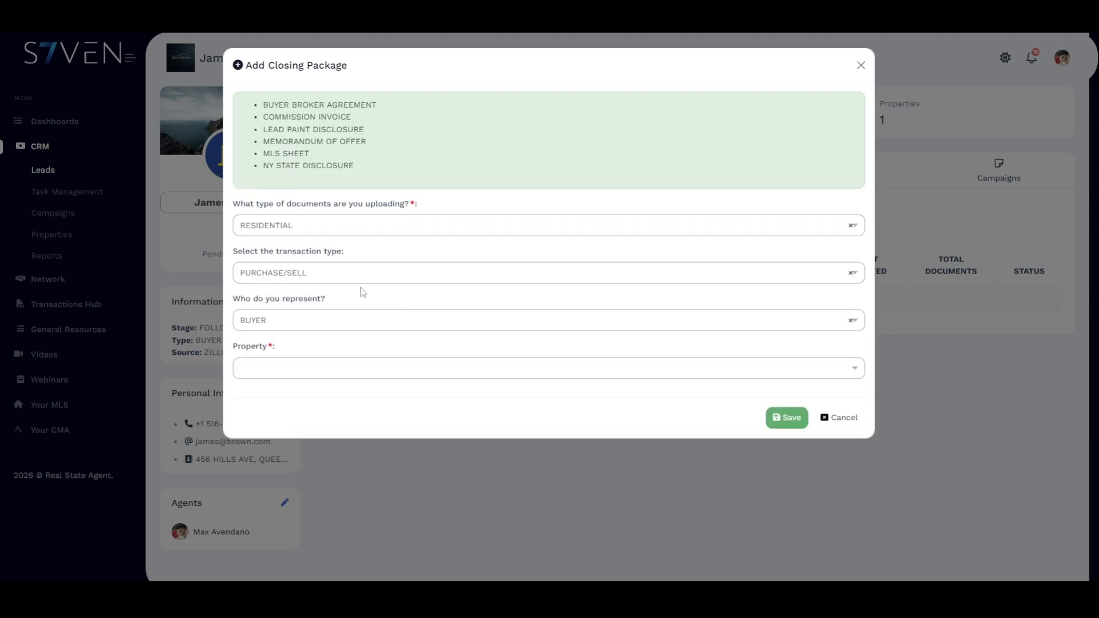
drag(358, 167, 264, 108)
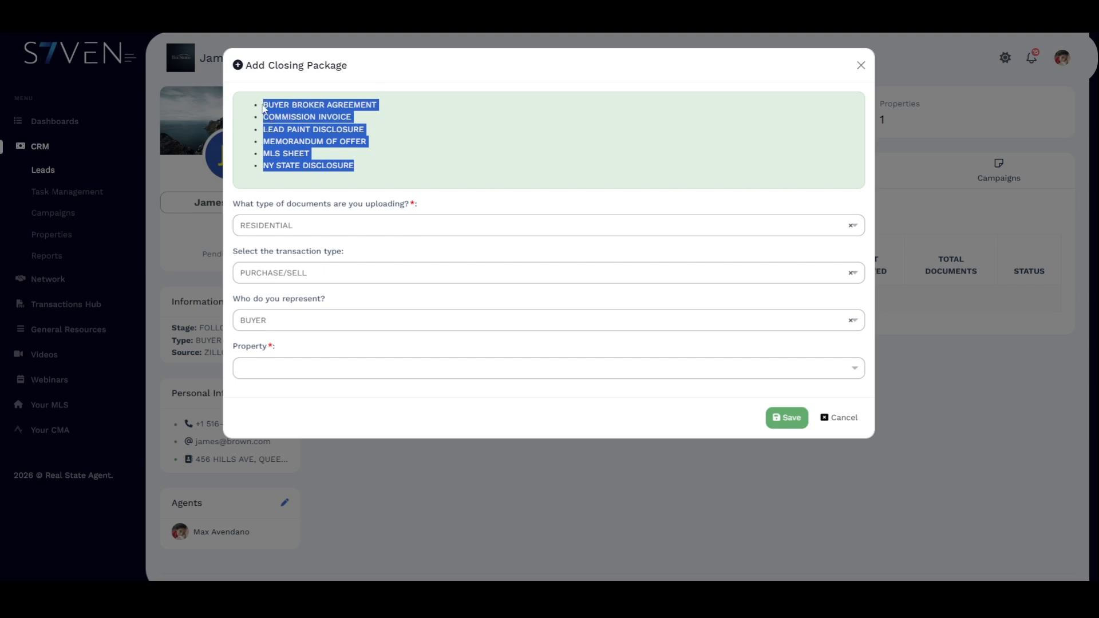
click(465, 133)
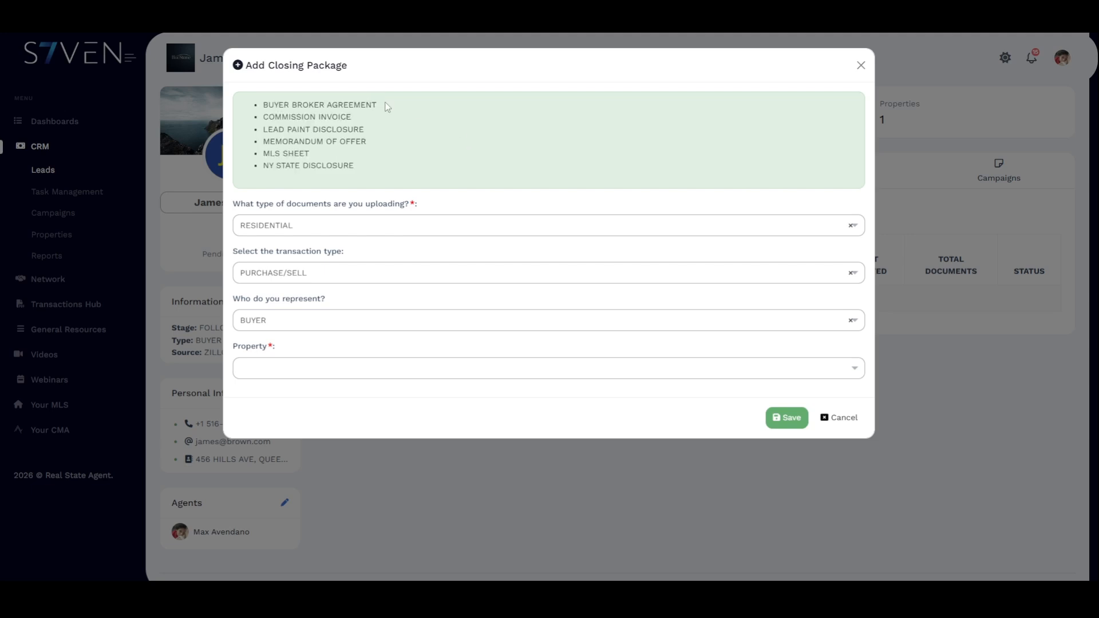
- Point out BUYER BROKER AGREEMENT, COMMISSION INVOICE, MLS SHEET and NY STATE DISCLOSURE among the required documents
drag(378, 105, 264, 106)
drag(360, 121, 278, 118)
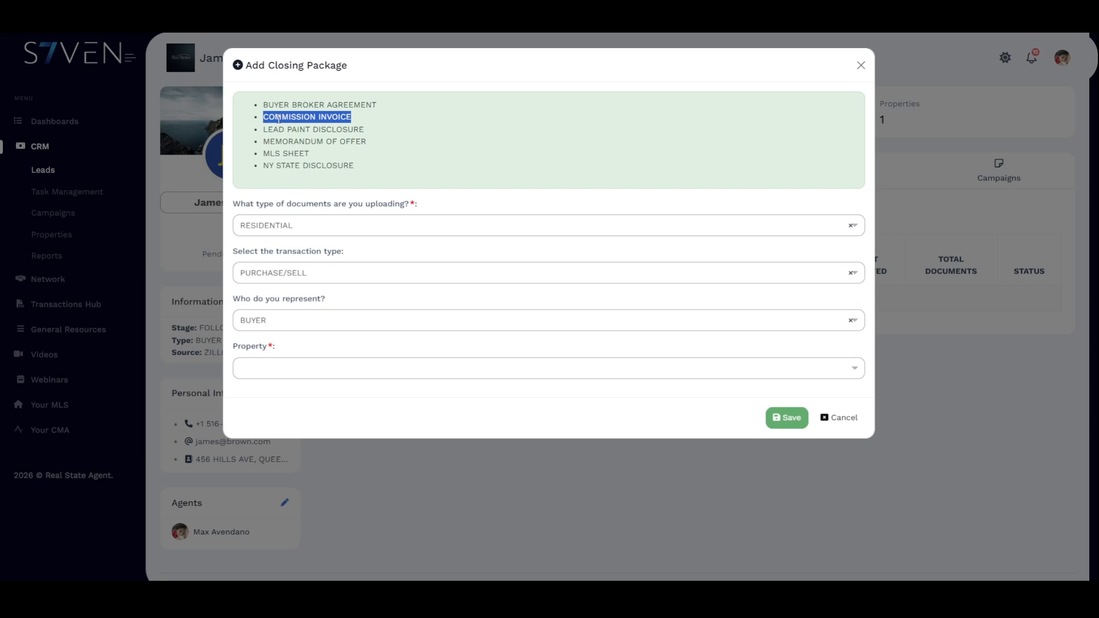
click(369, 131)
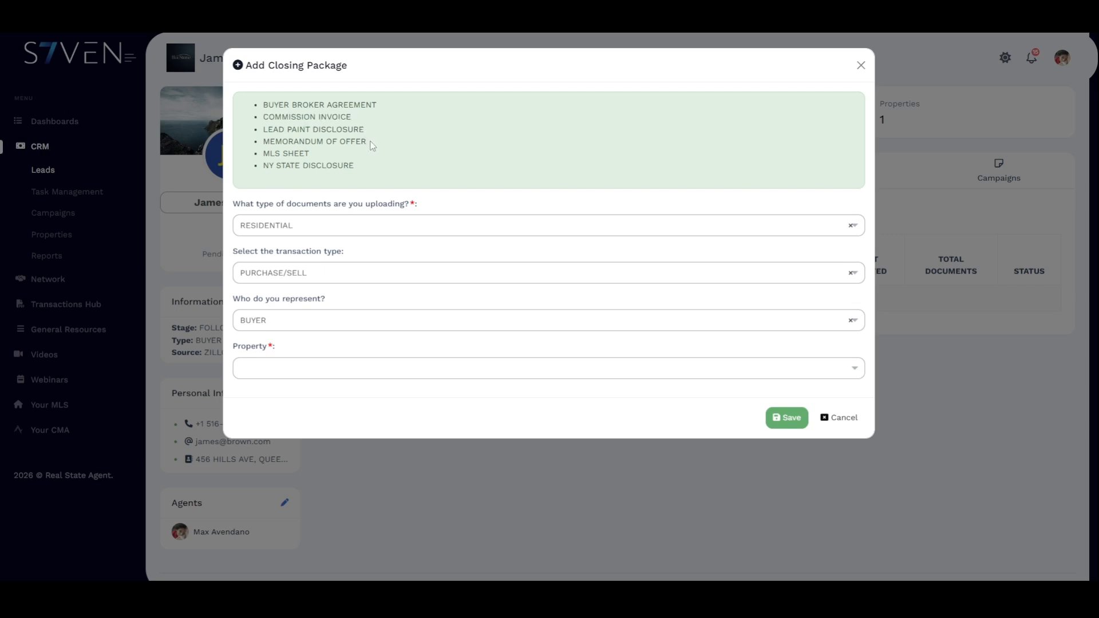
drag(325, 155, 264, 151)
drag(371, 165, 269, 170)
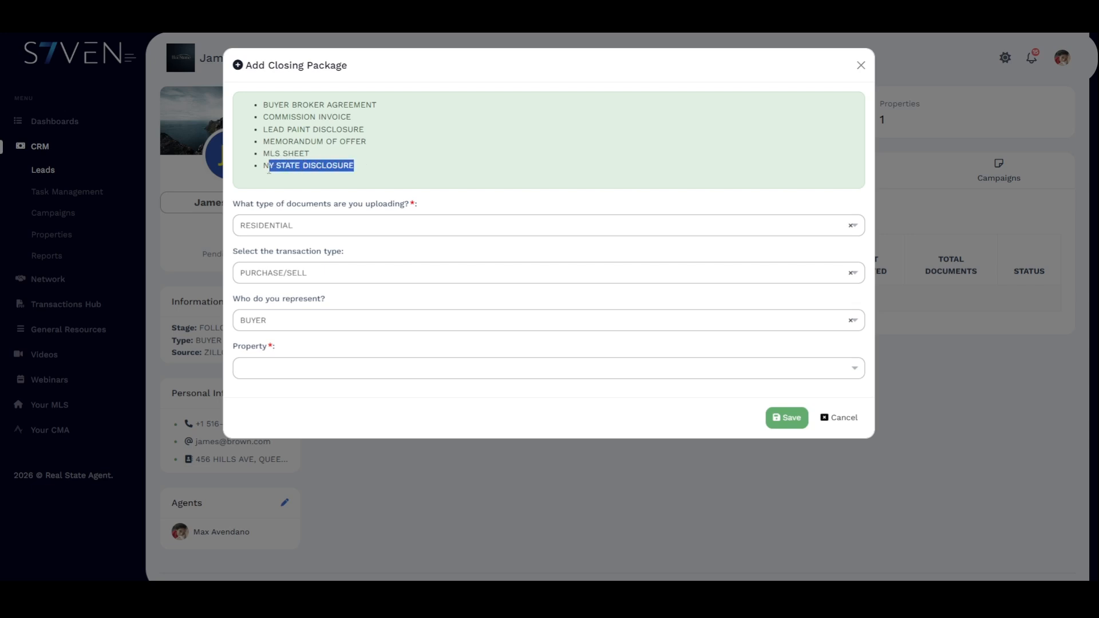
click(377, 171)
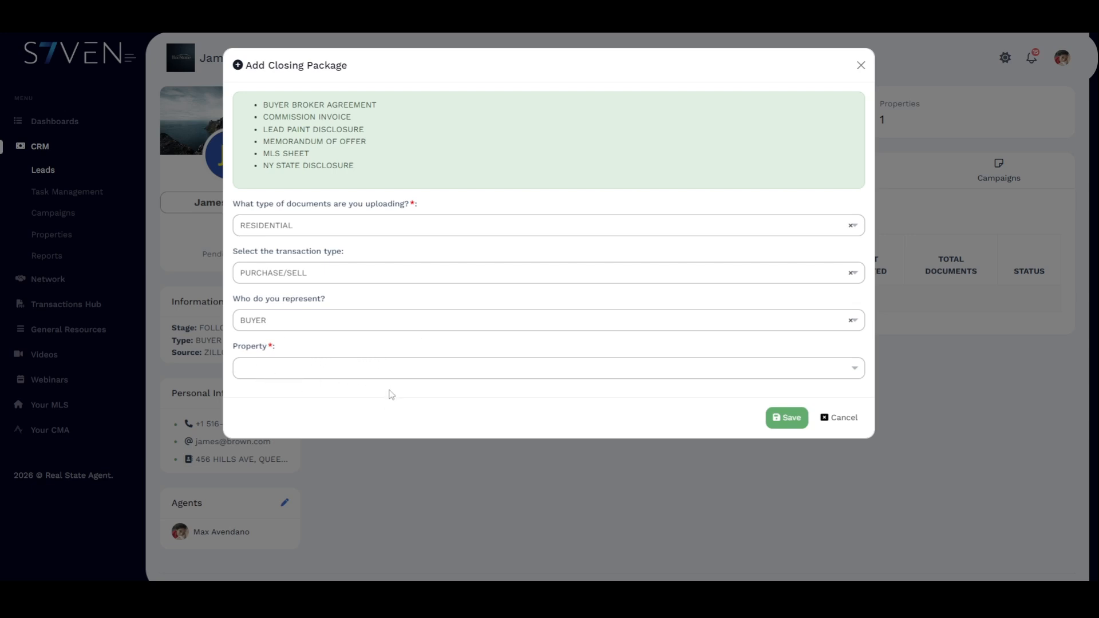
- Choose the lead's only listed property for the package and save it
click(408, 370)
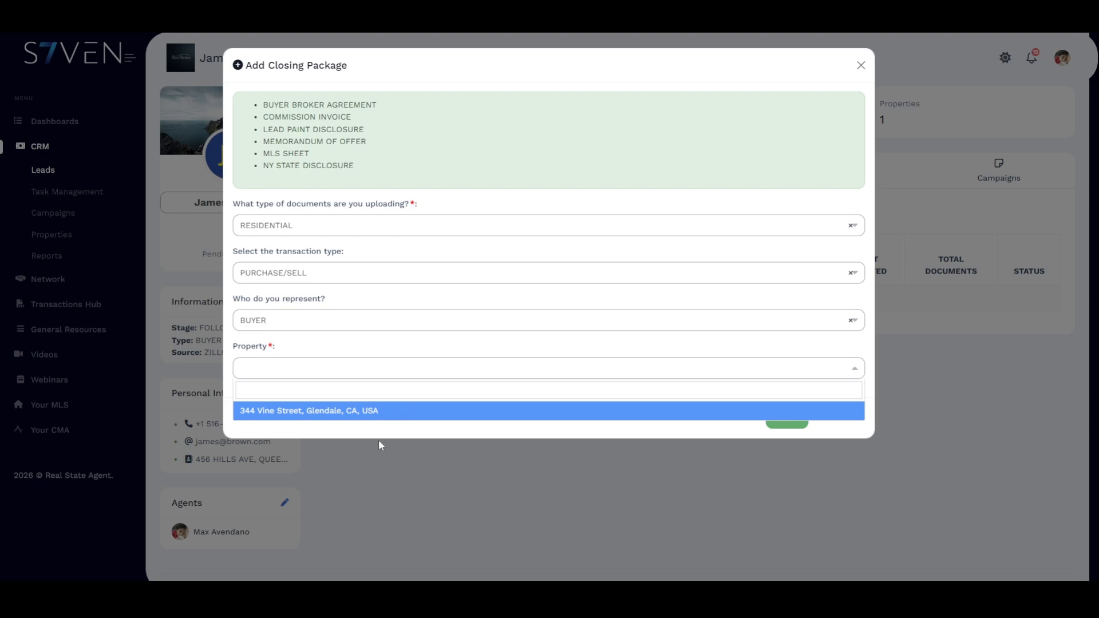
click(448, 421)
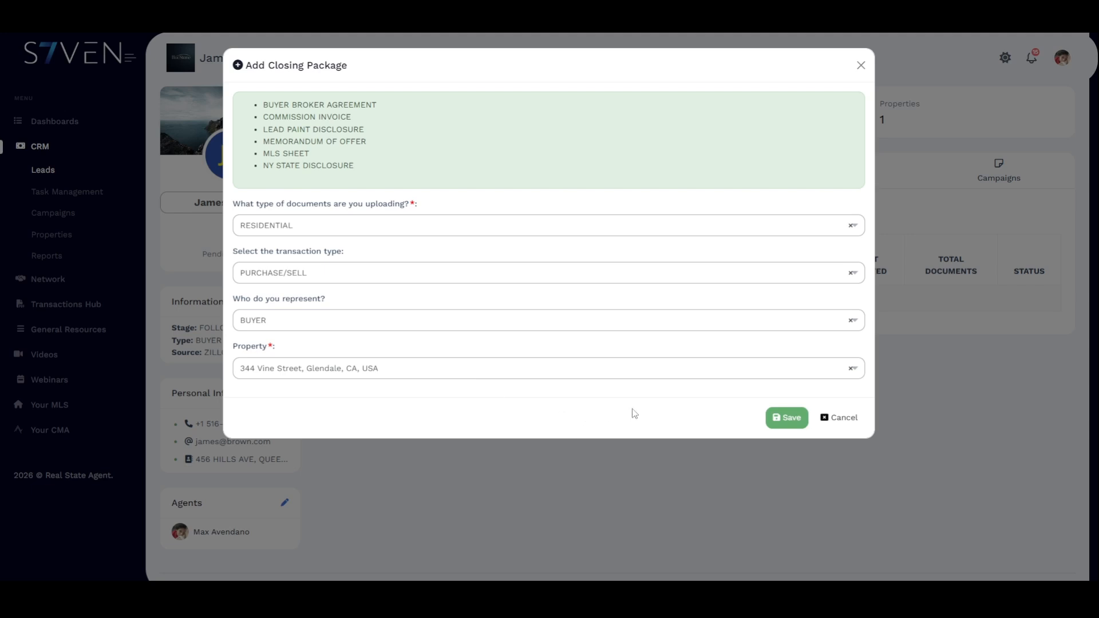
click(790, 418)
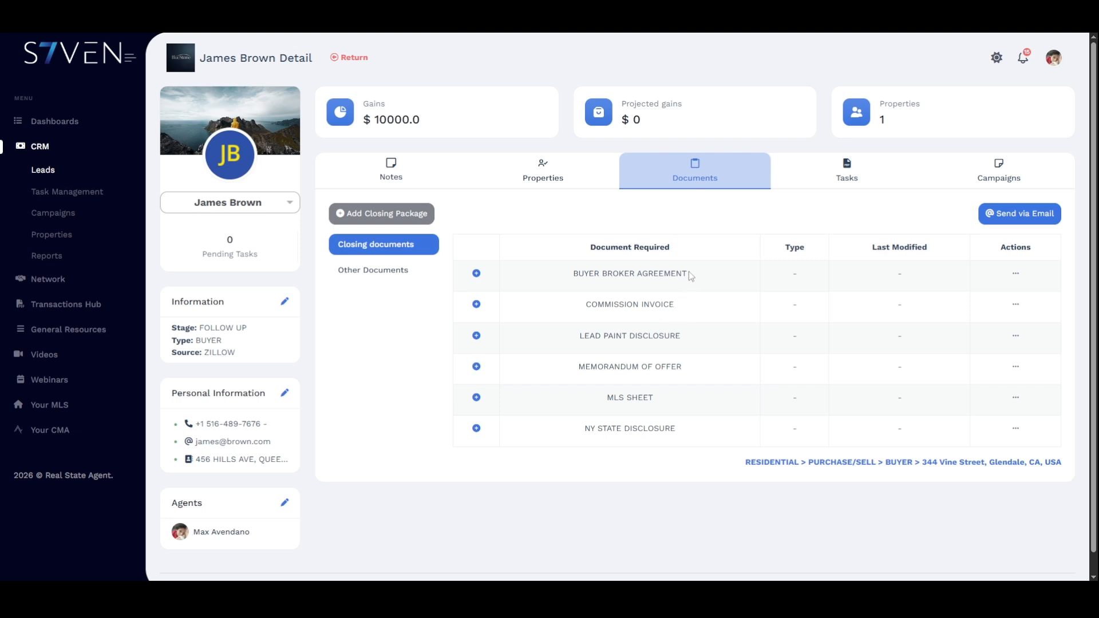
drag(689, 273, 574, 274)
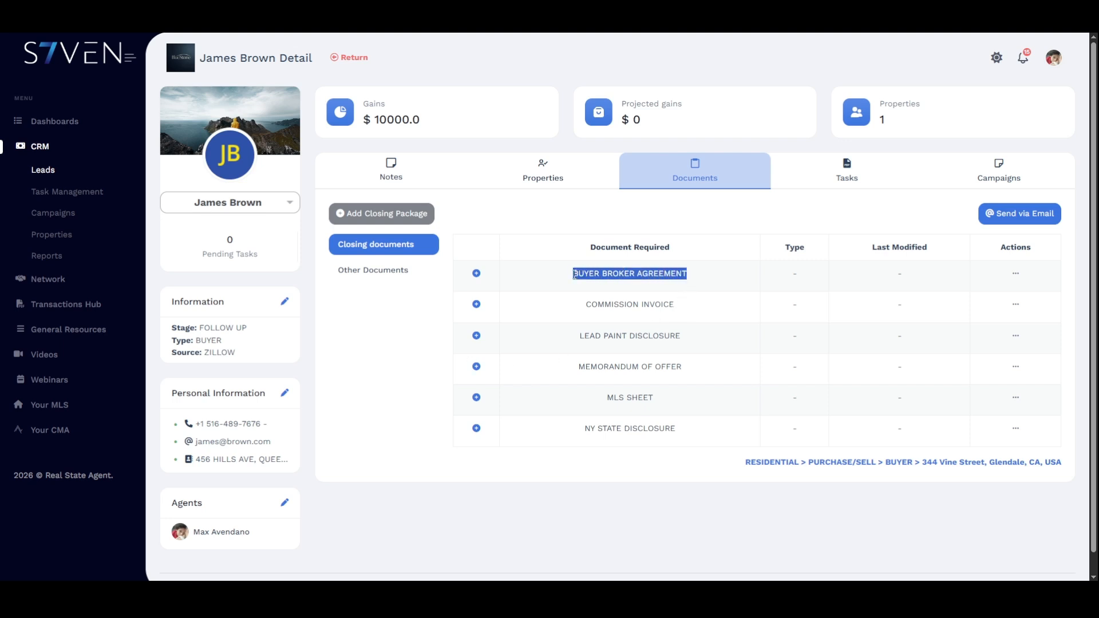
triple_click(628, 305)
triple_click(617, 336)
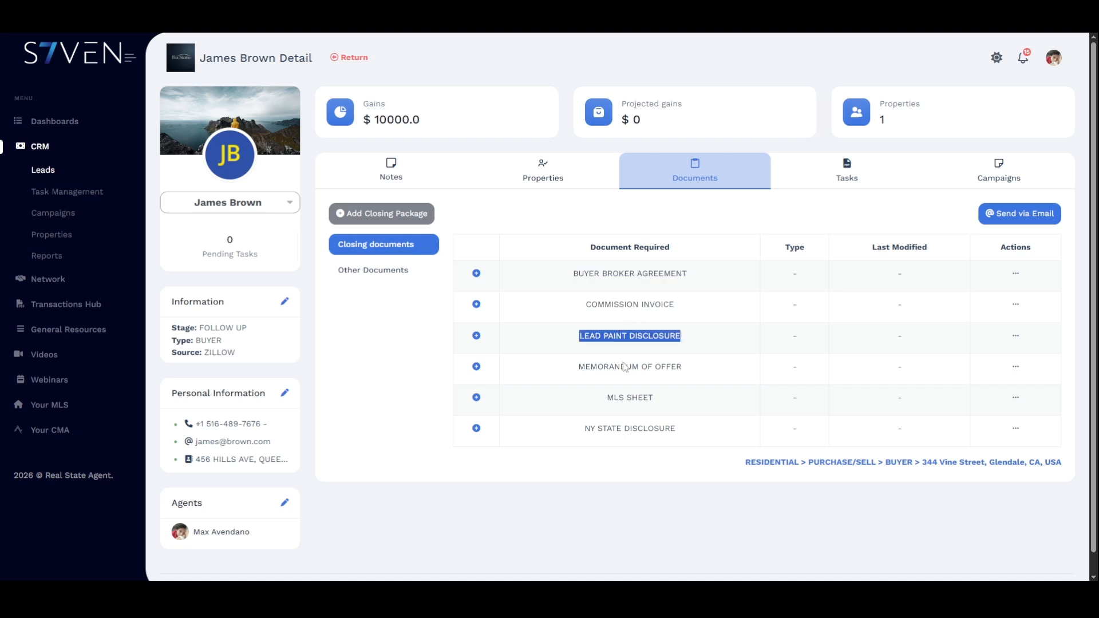
triple_click(625, 367)
triple_click(640, 399)
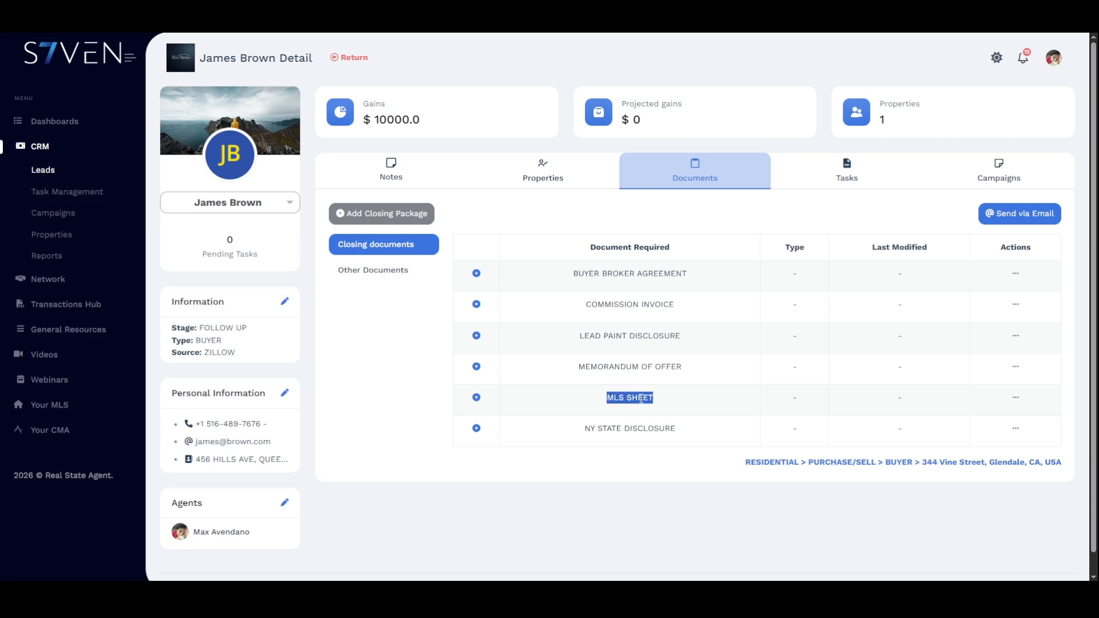
double_click(638, 426)
click(617, 427)
triple_click(603, 428)
click(515, 220)
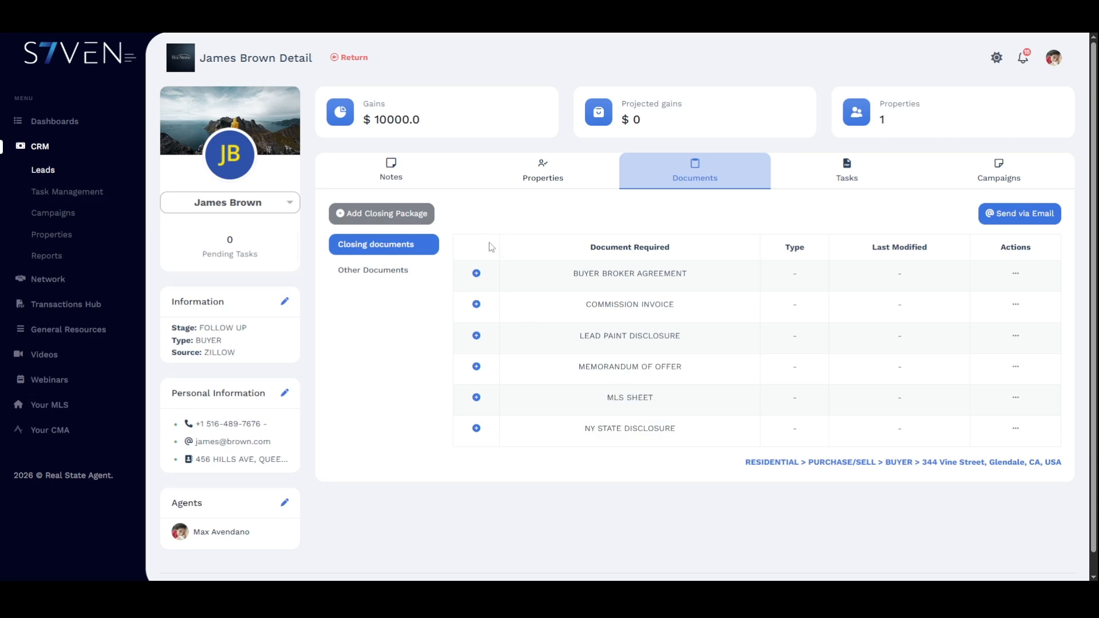
- Attach Sample Document S7ven Tutorial from Downloads to the Buyer Broker Agreement and Lead Paint Disclosure
click(477, 275)
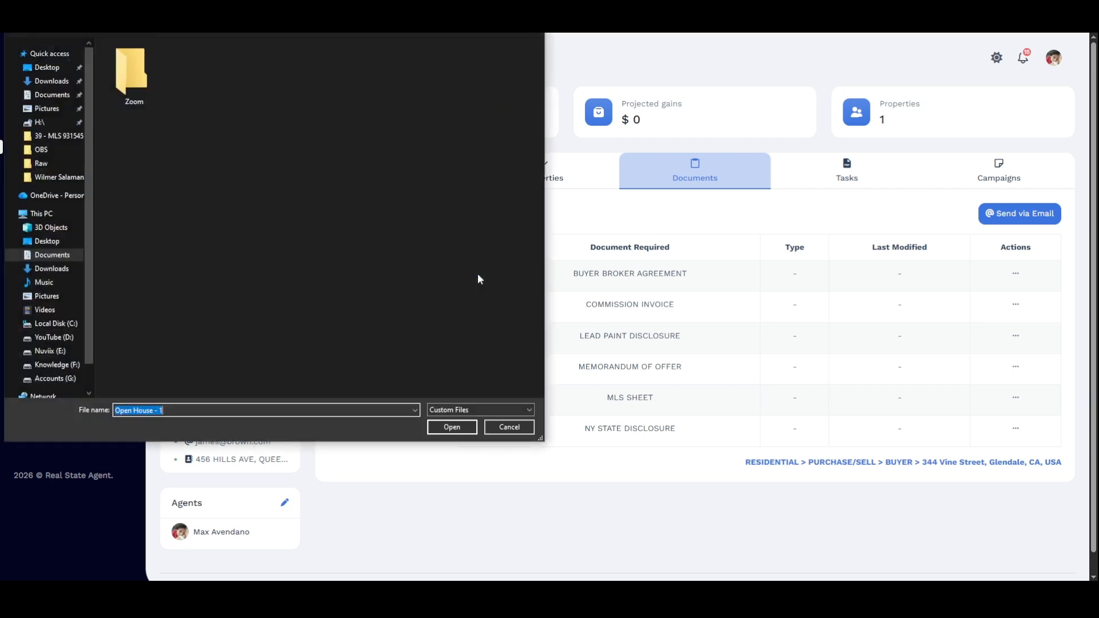
click(55, 269)
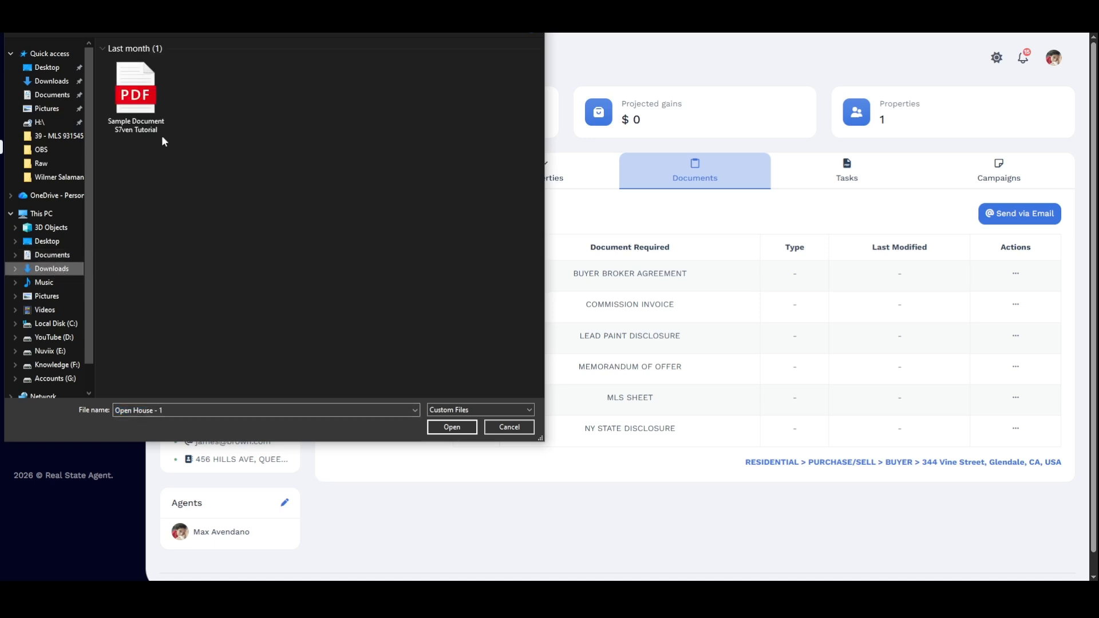
click(136, 104)
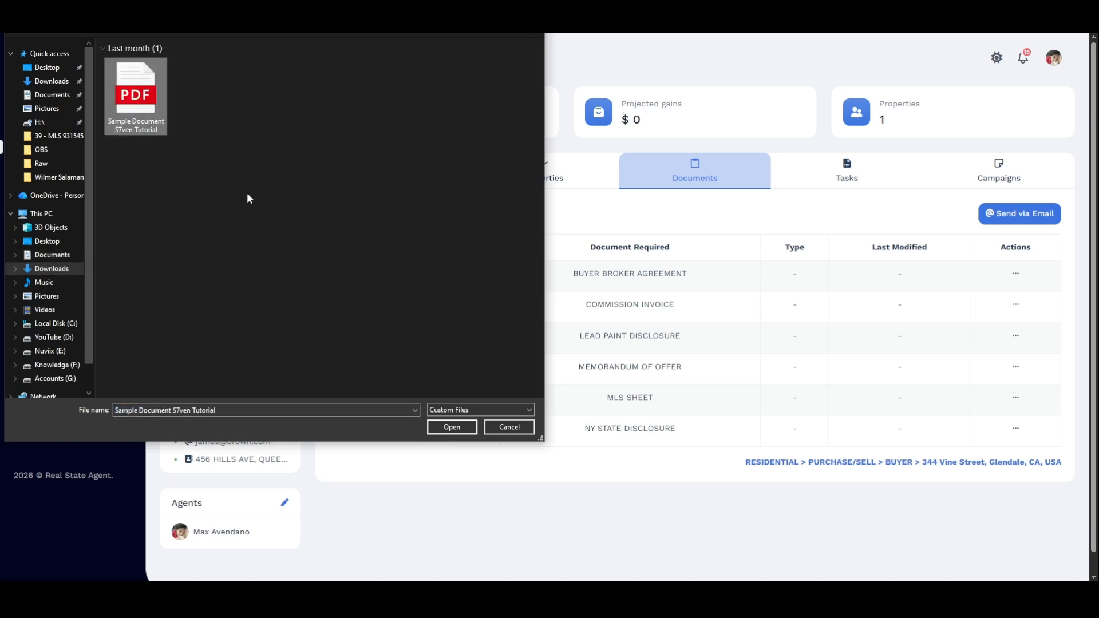
click(452, 428)
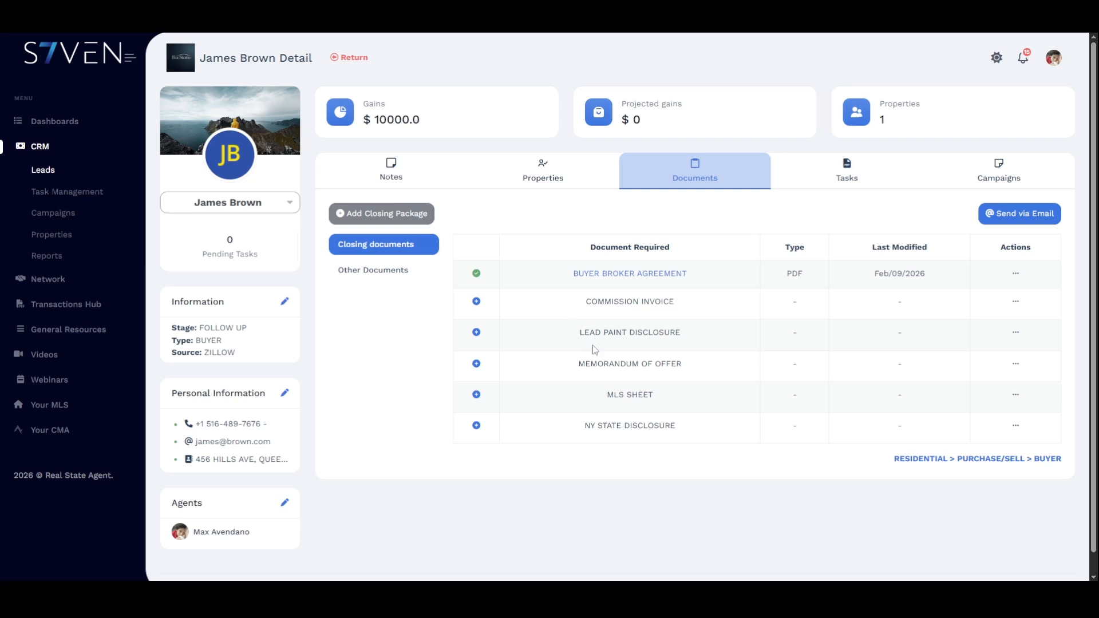
click(478, 333)
click(138, 99)
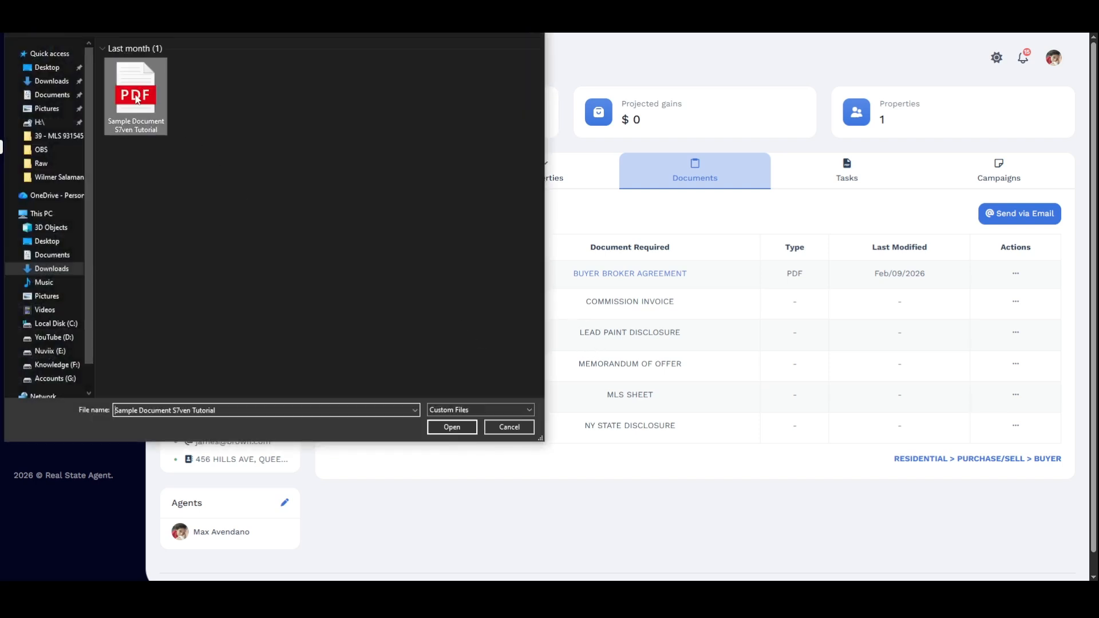
click(451, 427)
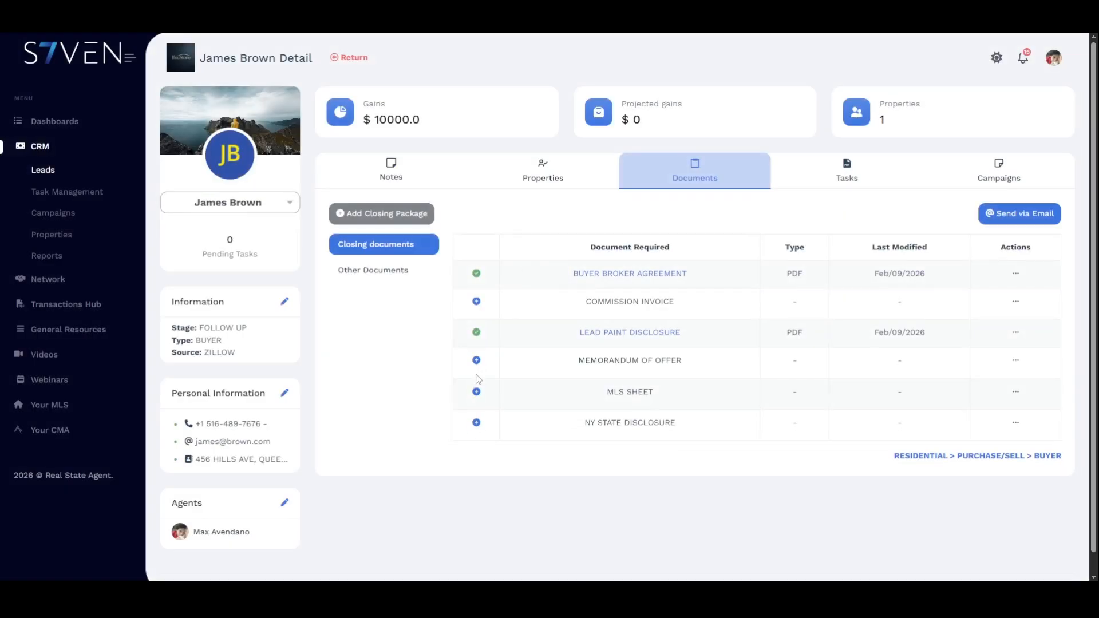
- Attach the same sample PDF to Memorandum of Offer, MLS Sheet and NY State Disclosure, leaving Commission Invoice empty
click(476, 360)
click(136, 94)
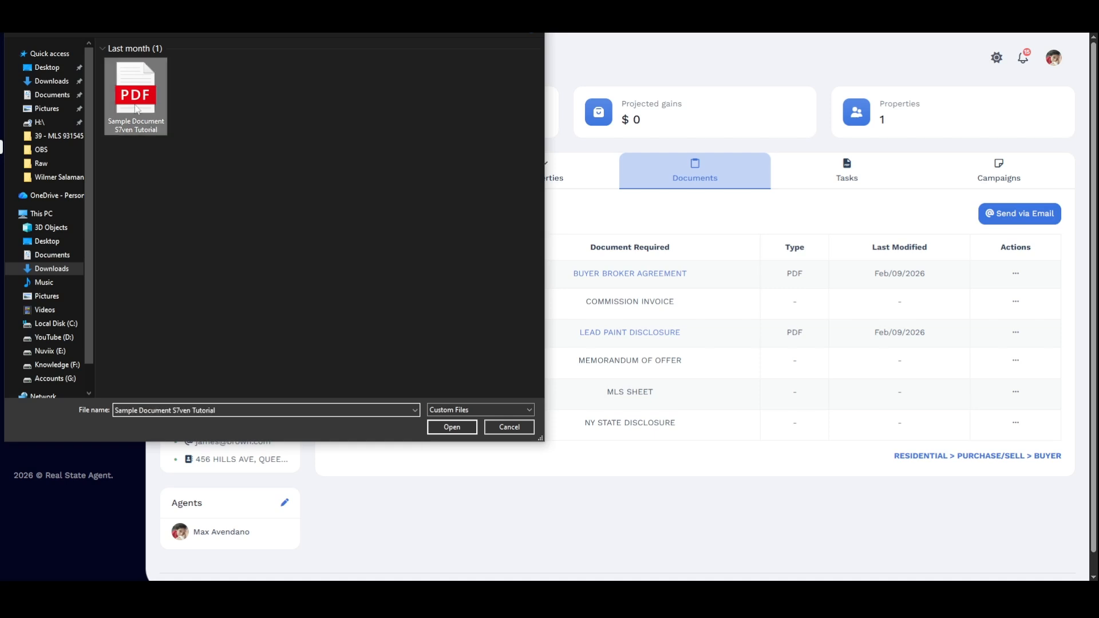
click(452, 427)
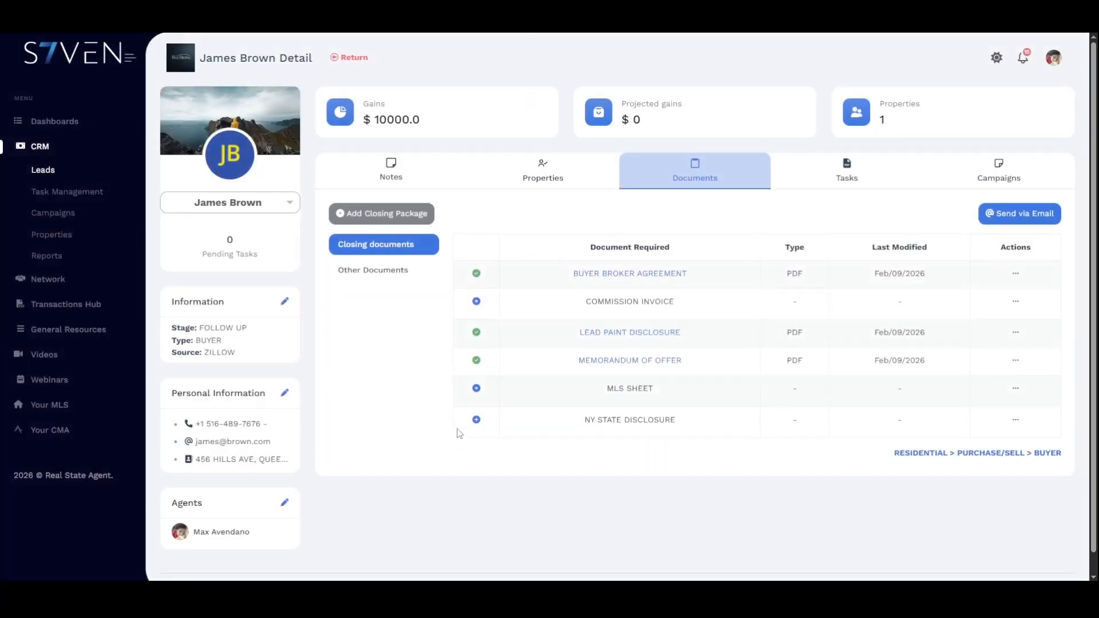
click(477, 389)
click(142, 99)
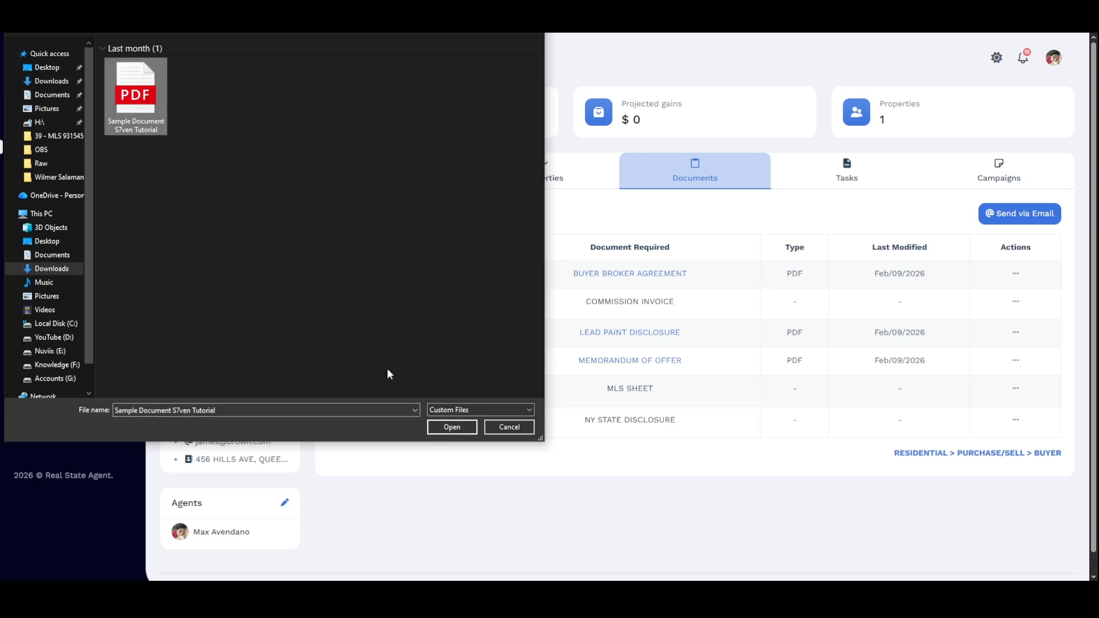
click(451, 427)
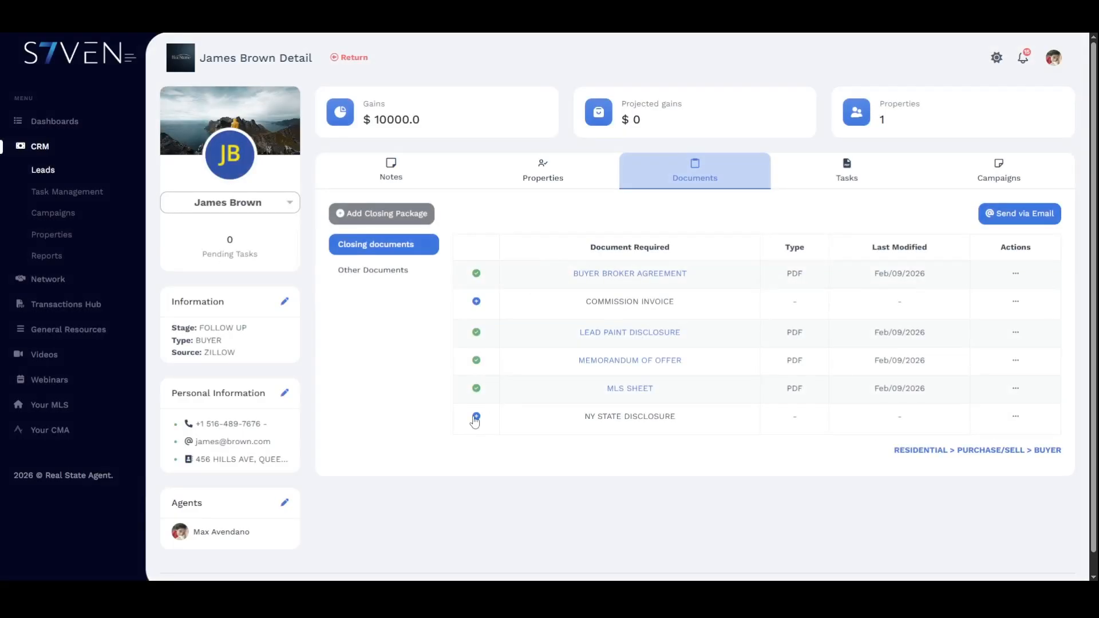
click(476, 420)
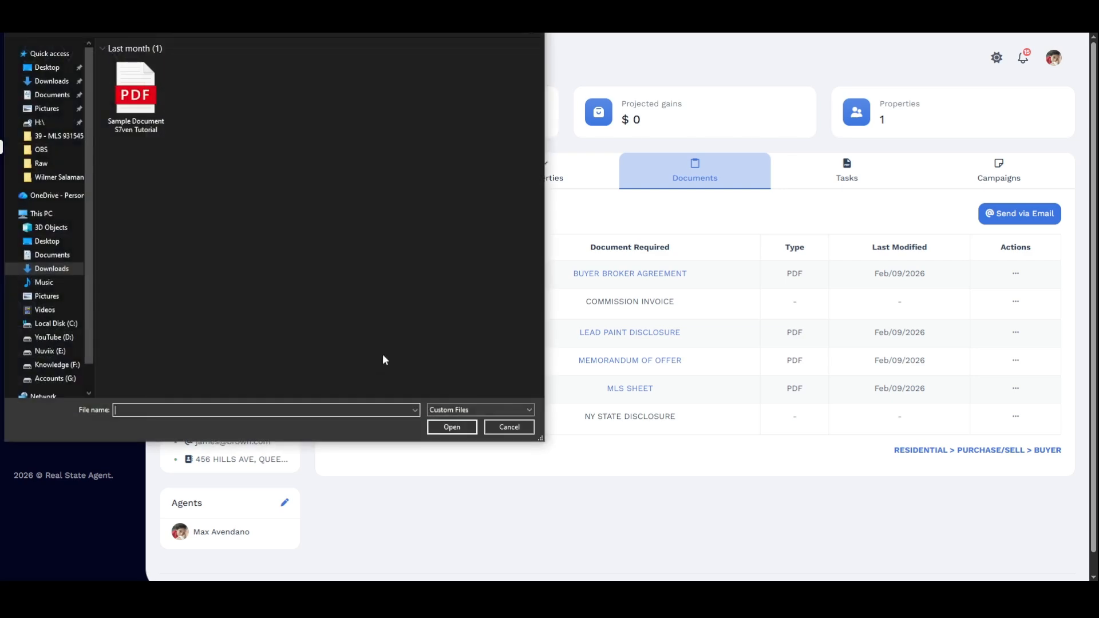
click(136, 94)
click(452, 427)
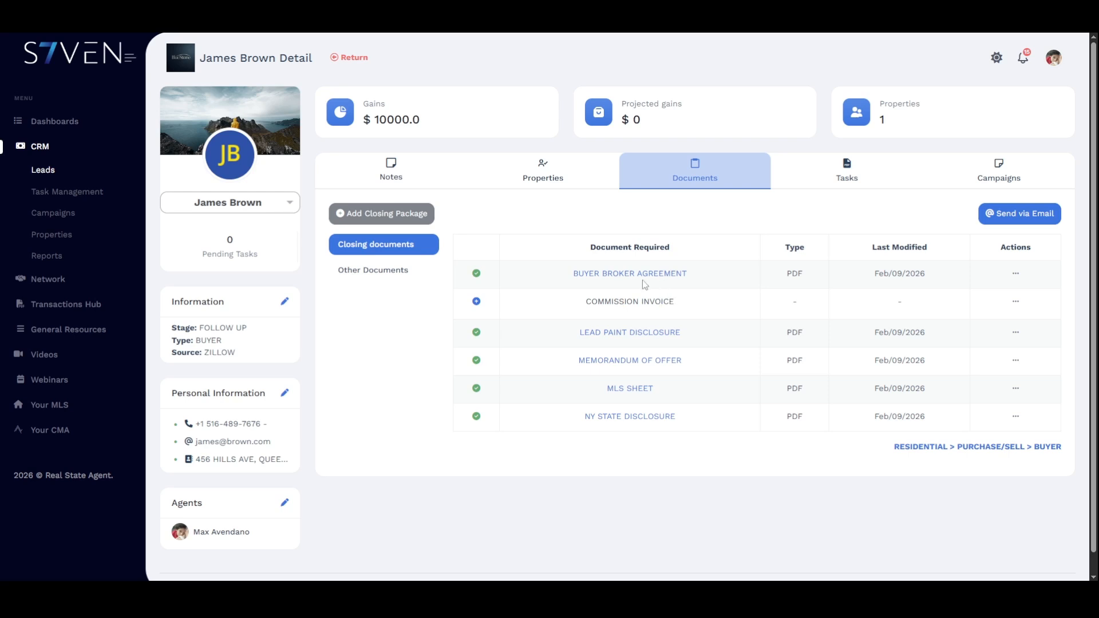
drag(590, 301, 689, 303)
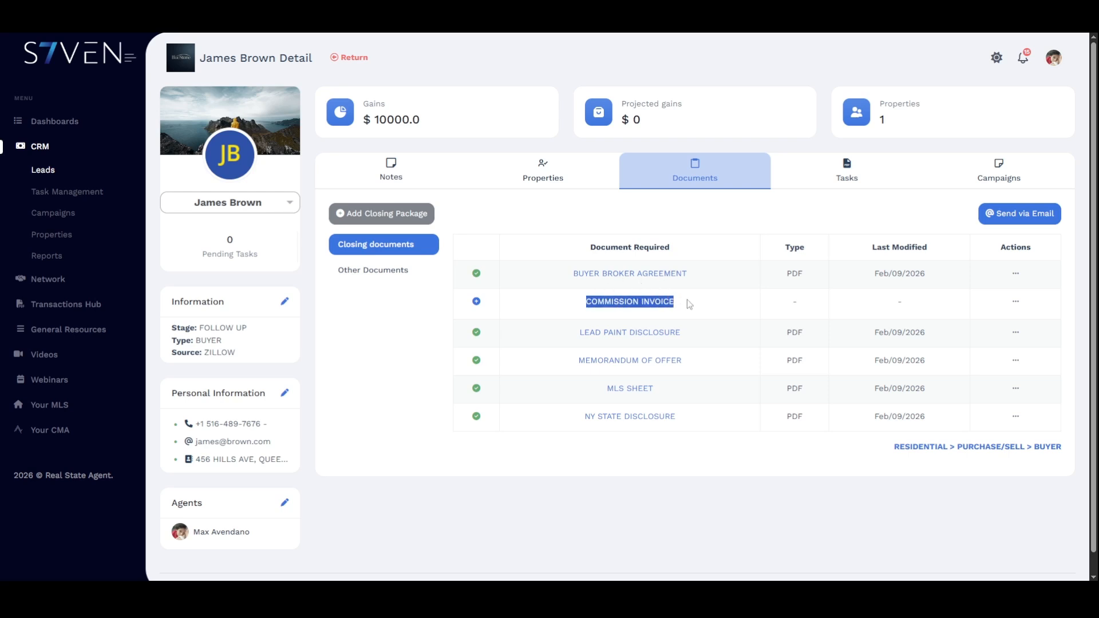
- Generate the commission invoice from the closed property's card in the lead's properties
click(546, 181)
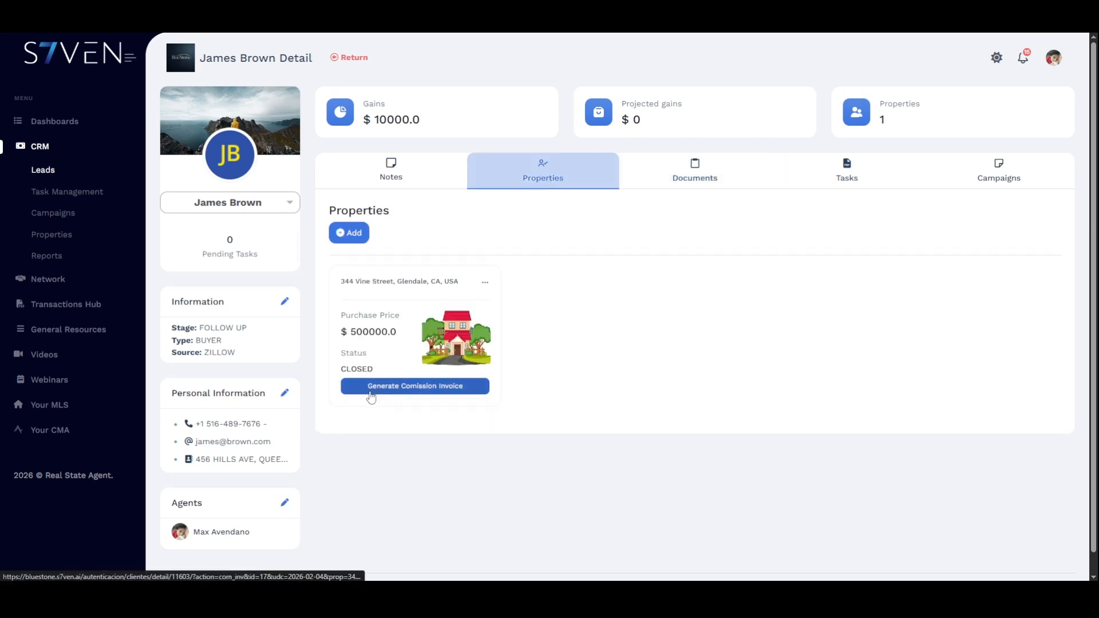
click(475, 390)
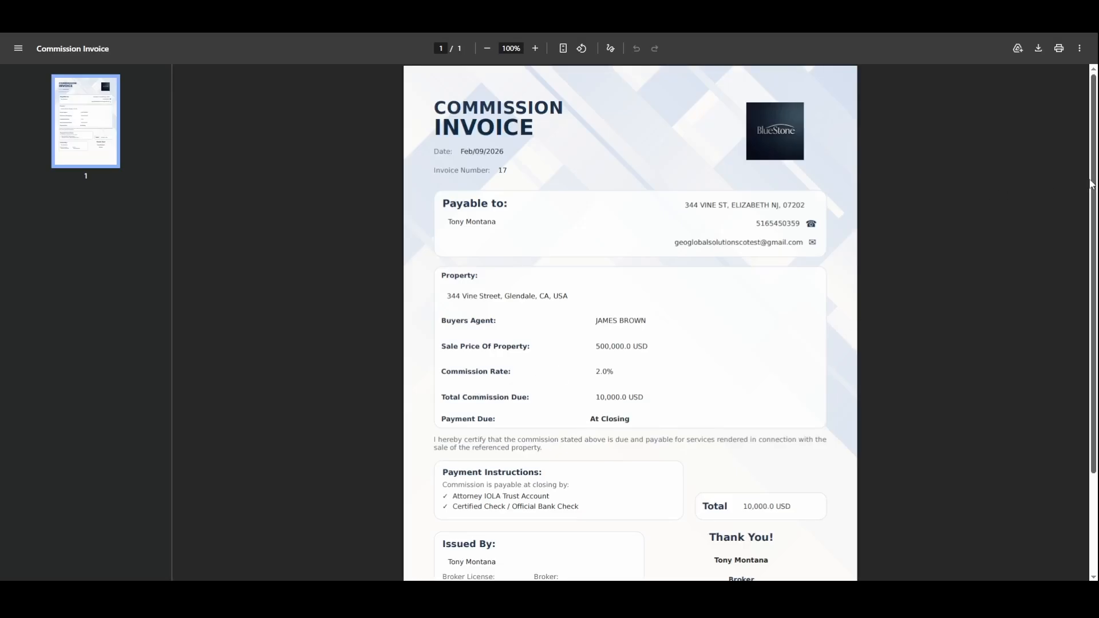
- Check the invoice's Buyers Agent entry and 500,000.0 USD sale price by highlighting them
drag(1095, 187, 1095, 199)
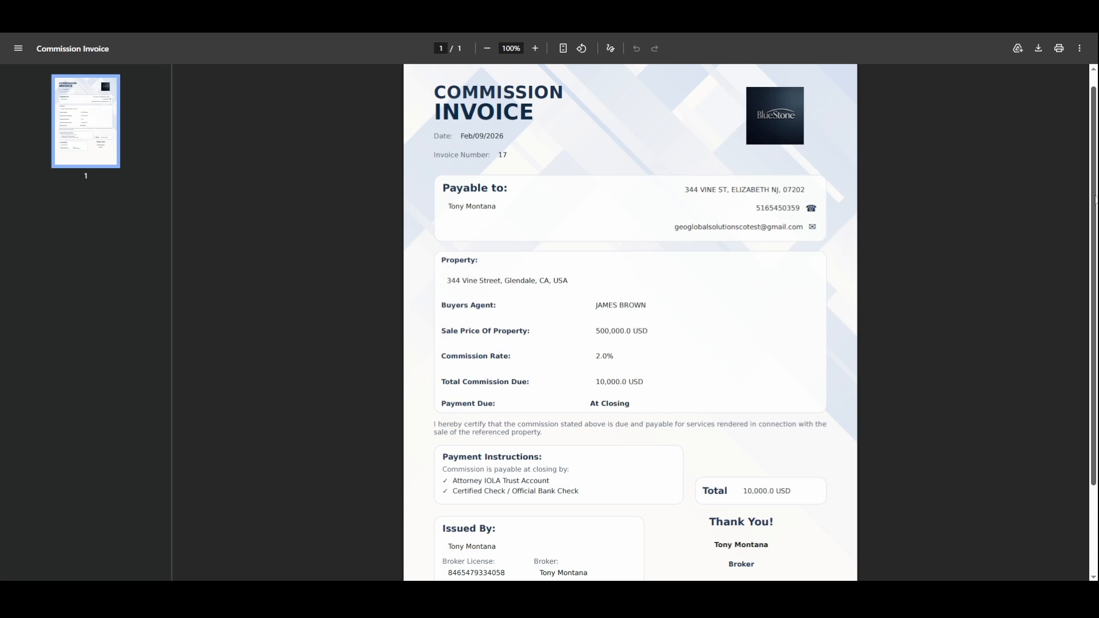
drag(1095, 200, 1094, 216)
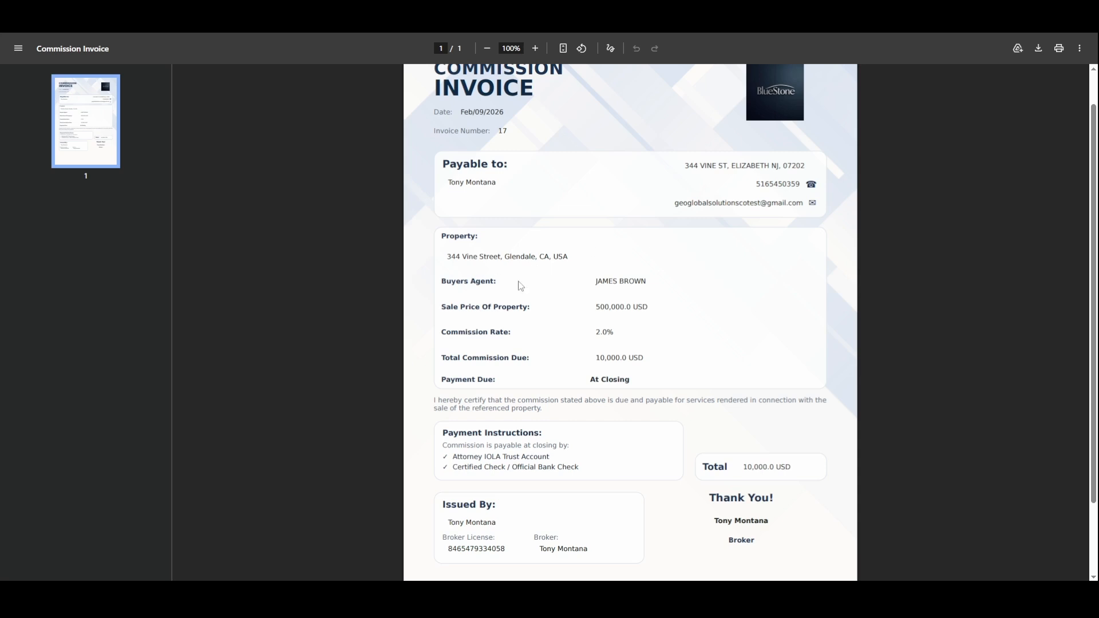
drag(494, 283, 435, 283)
click(610, 280)
drag(596, 280, 653, 280)
click(652, 315)
drag(598, 307, 627, 309)
click(622, 333)
- Check the At Closing payment terms, broker license number and issuing broker on the invoice
drag(598, 358, 628, 359)
scroll(489, 342, down, 1)
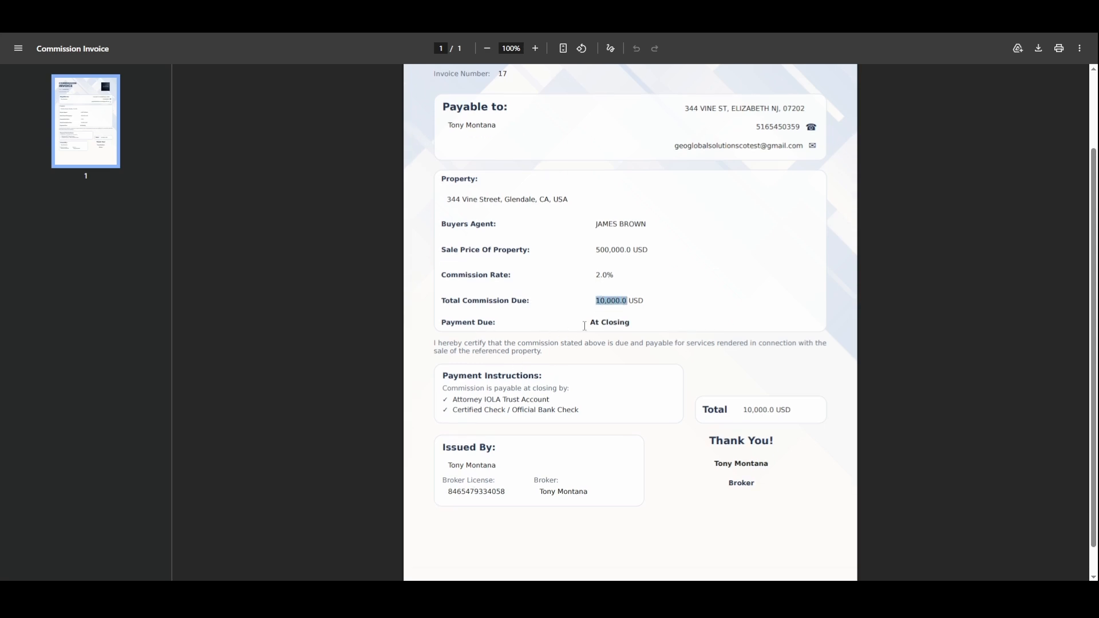
drag(591, 323, 612, 330)
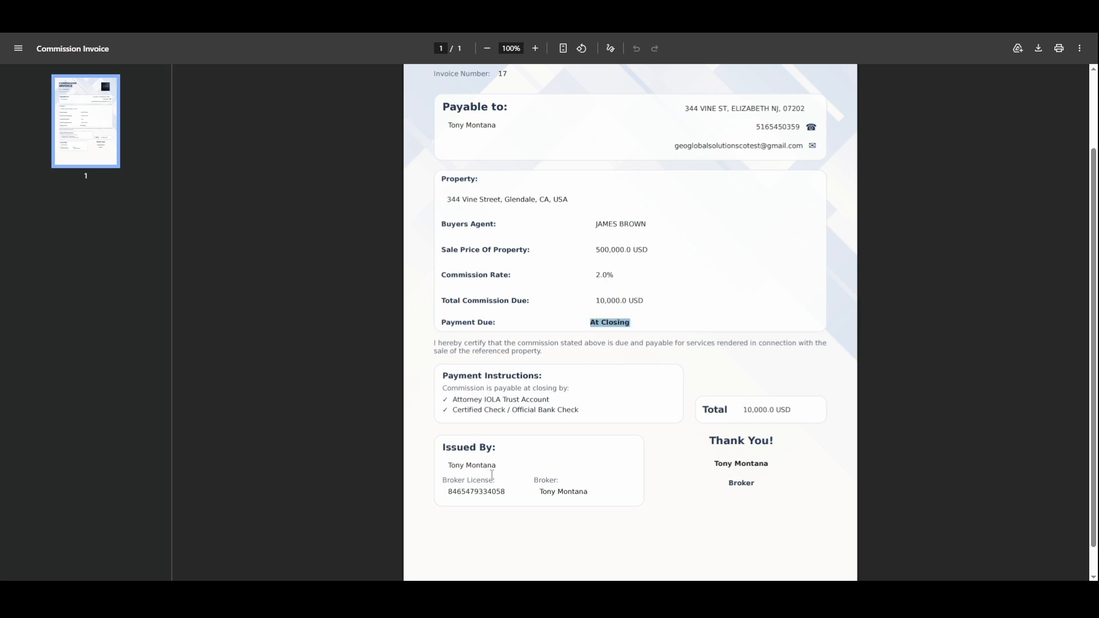
drag(506, 491, 443, 492)
click(539, 497)
drag(541, 491, 593, 493)
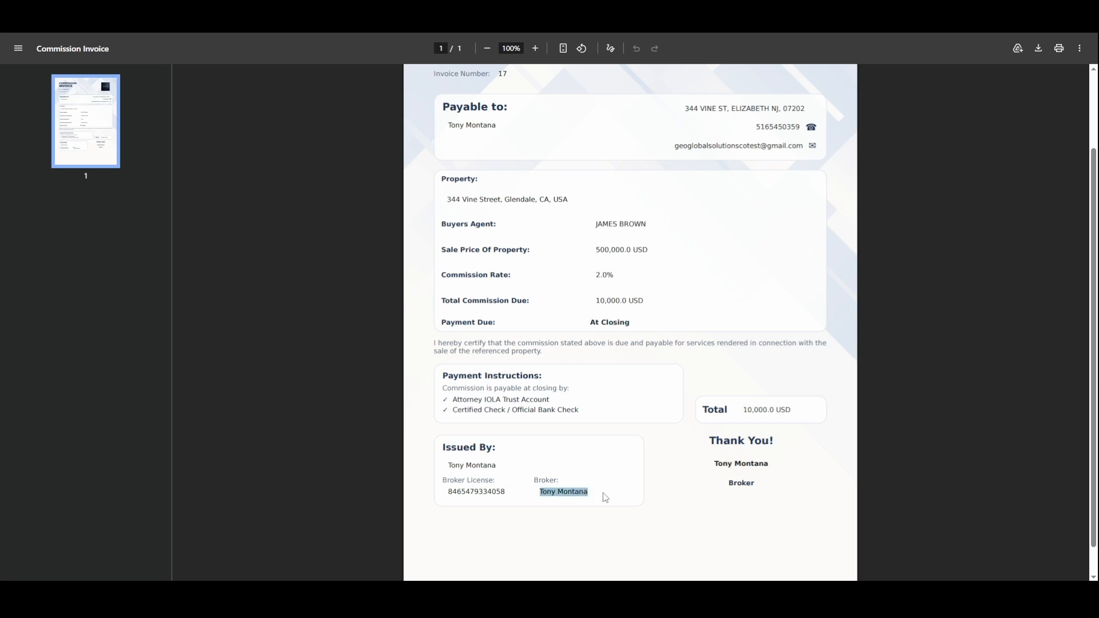
scroll(686, 476, up, 1)
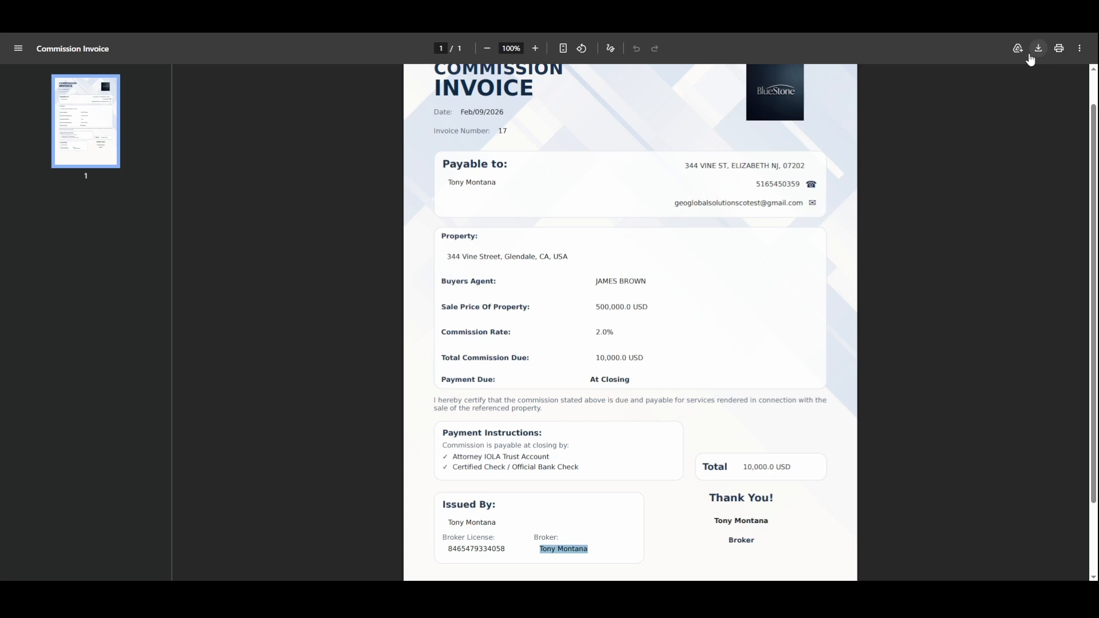
- Save the invoice to Downloads as download.pdf and return to the lead in S7VEN
click(1031, 57)
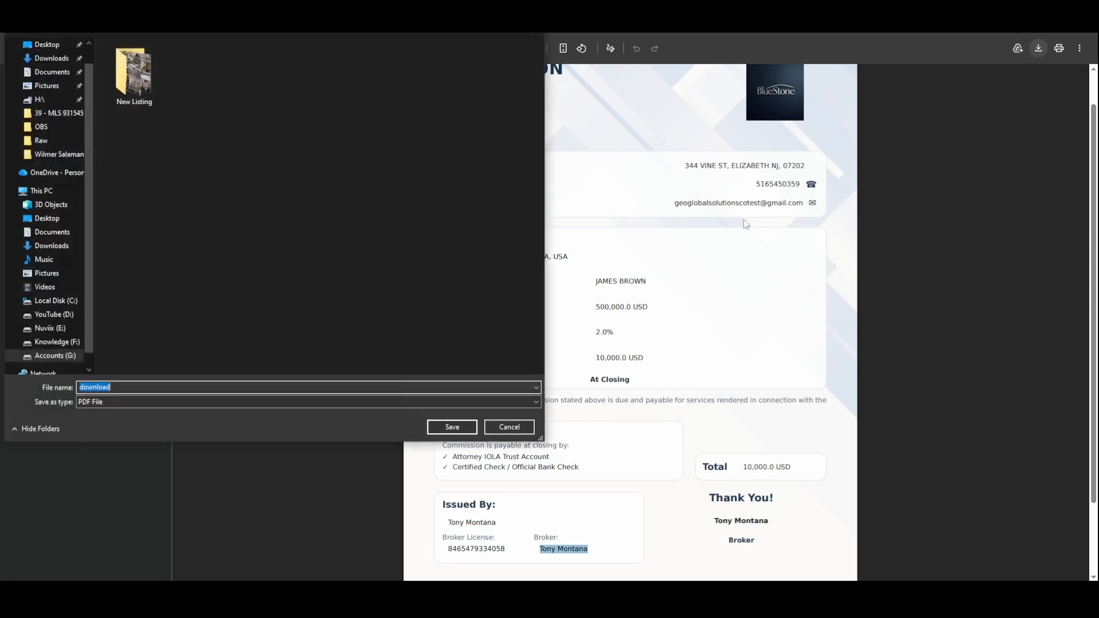
click(51, 247)
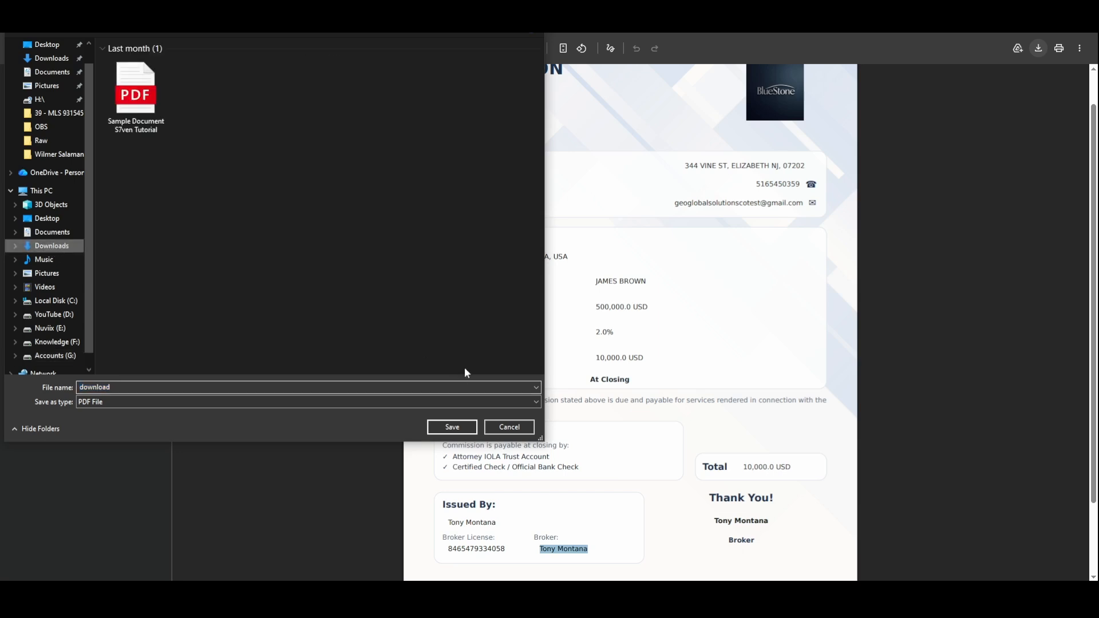
click(451, 427)
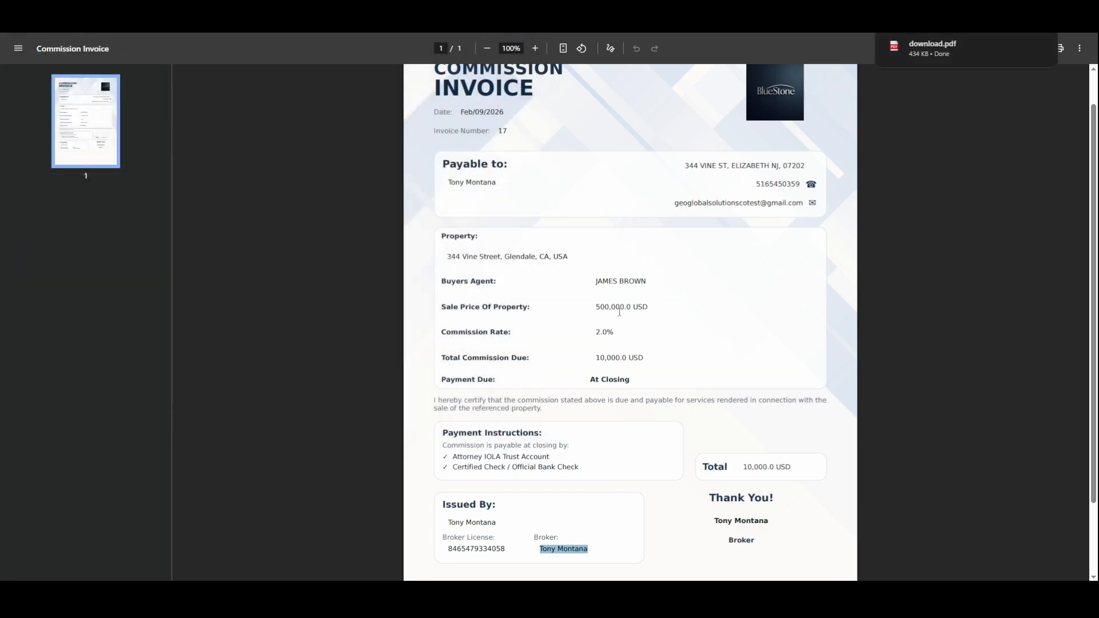
scroll(638, 310, up, 2)
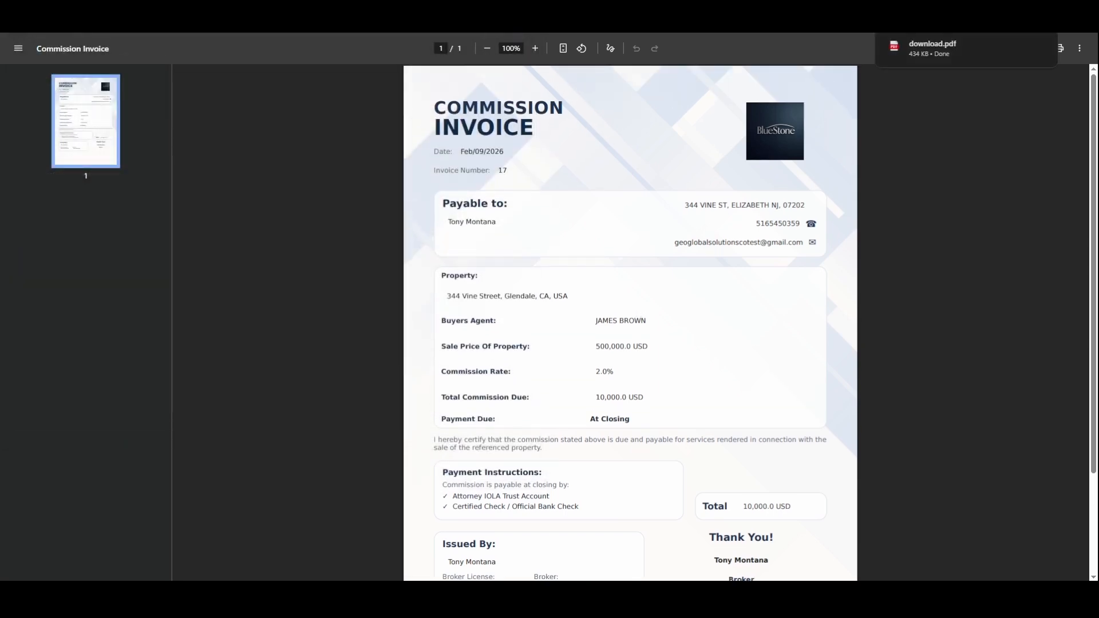
click(467, 12)
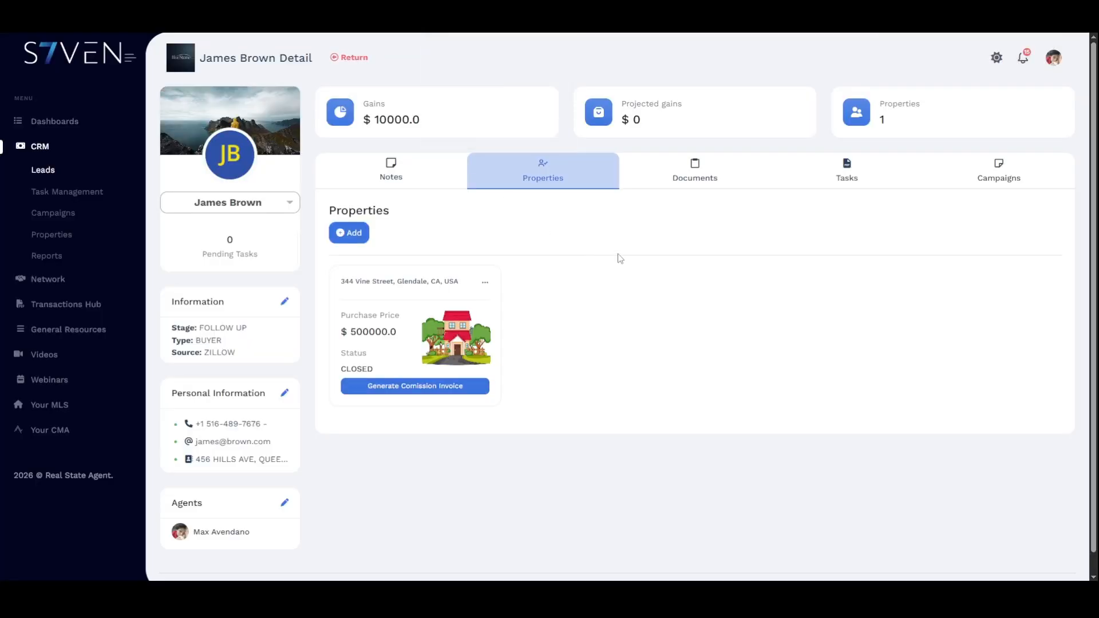
- Upload the downloaded invoice PDF as the lead's COMMISSION INVOICE document
click(706, 187)
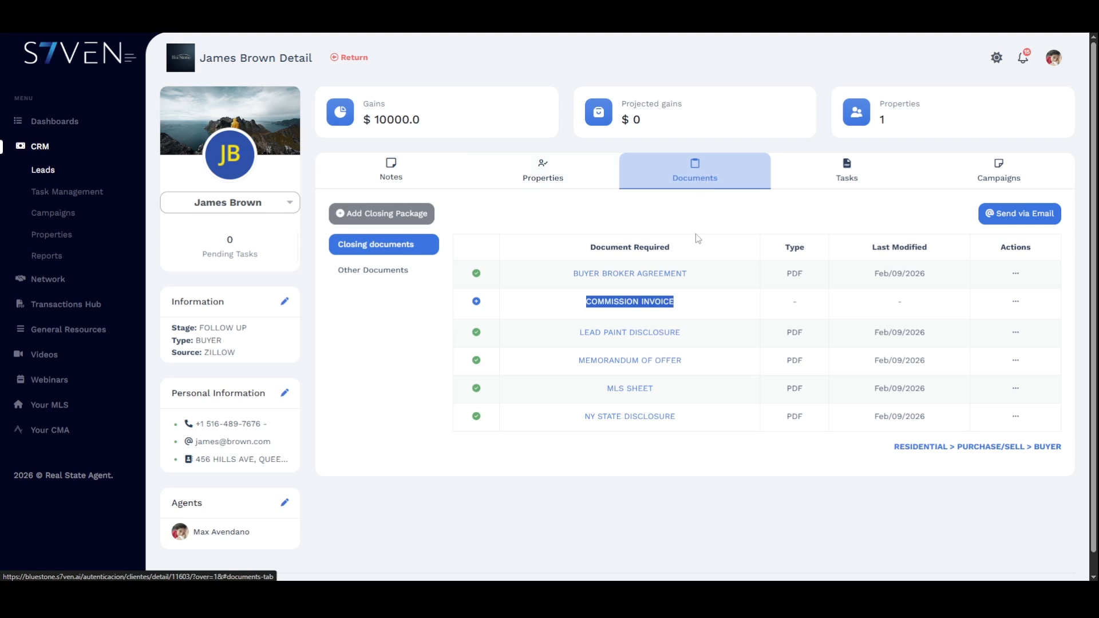
click(475, 302)
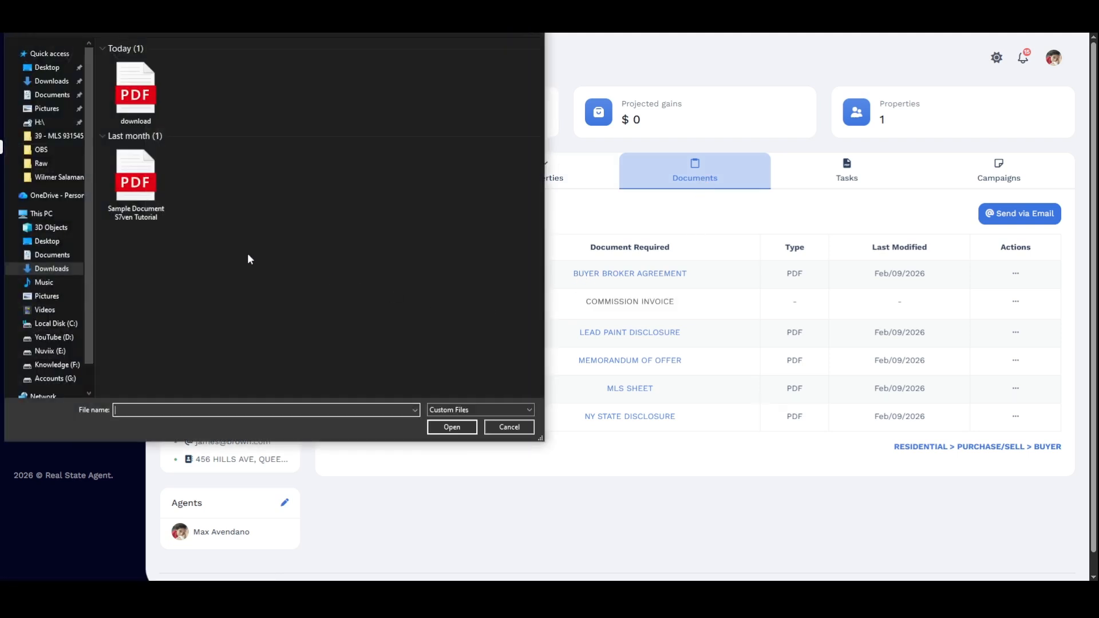
click(136, 91)
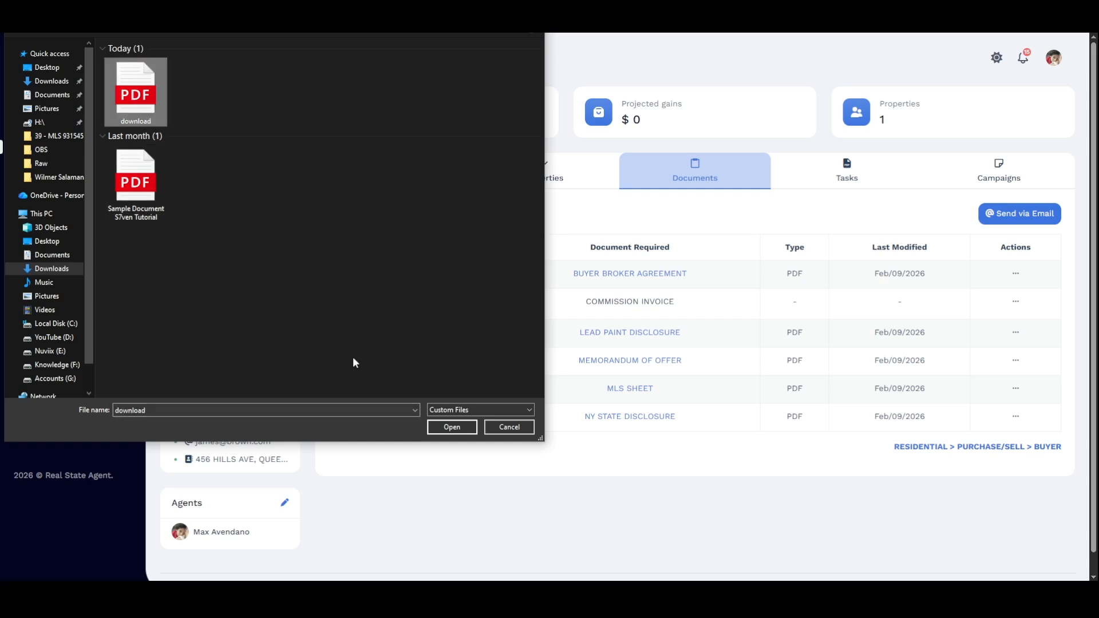
click(449, 426)
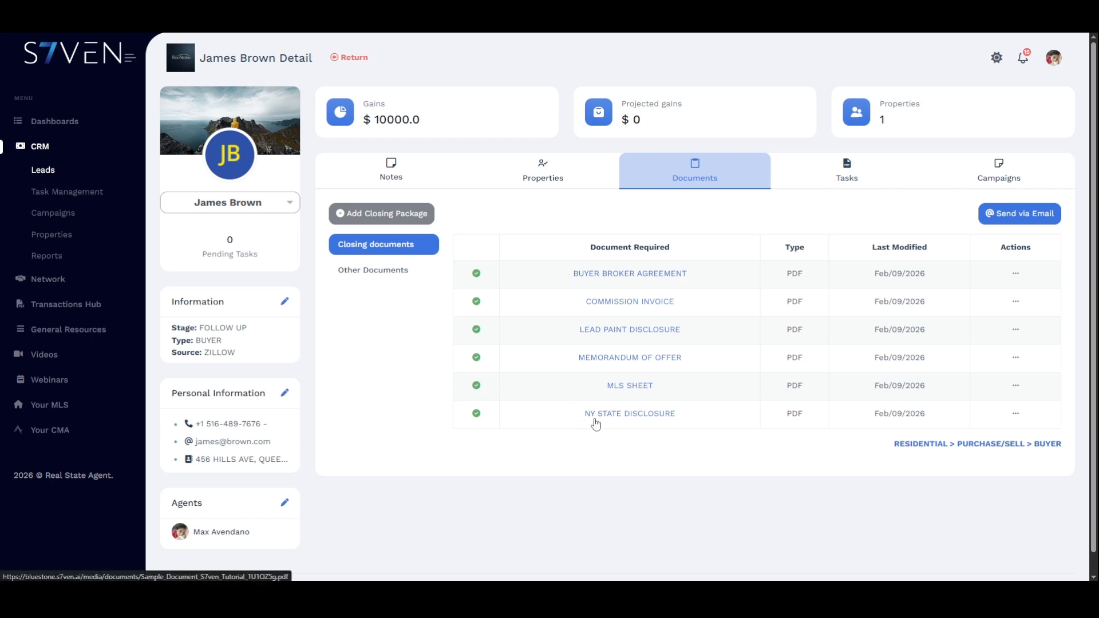
click(661, 274)
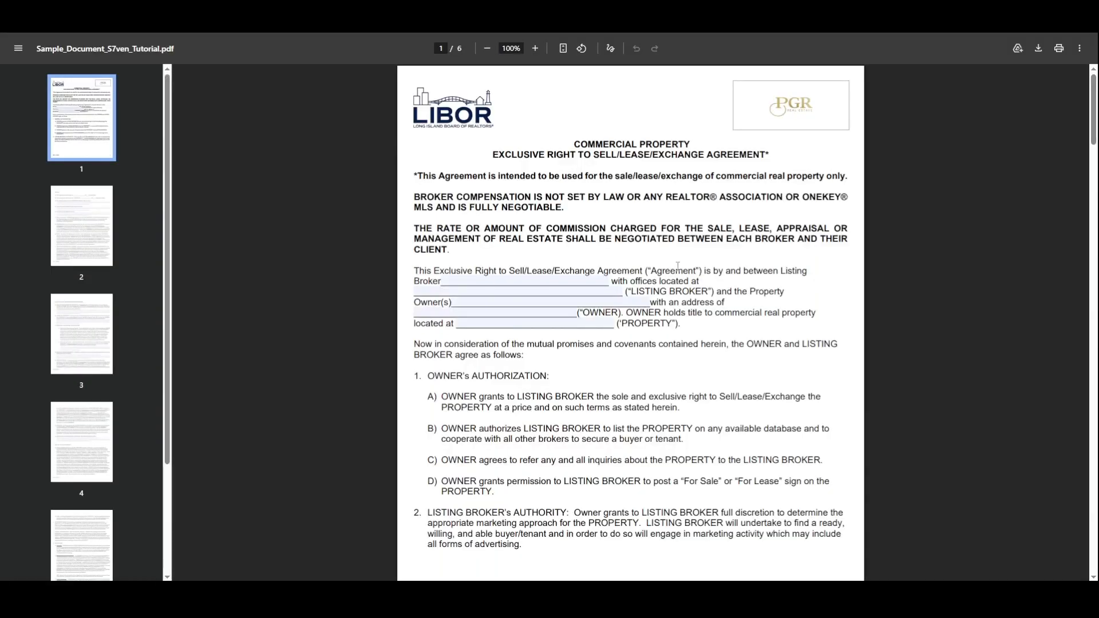
click(504, 12)
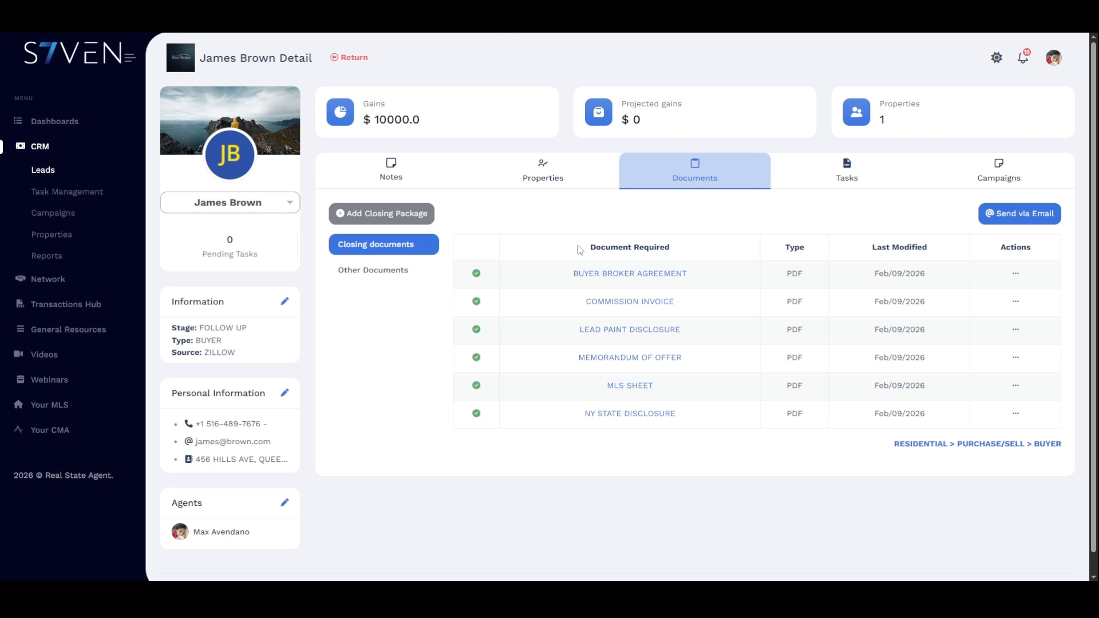
click(616, 300)
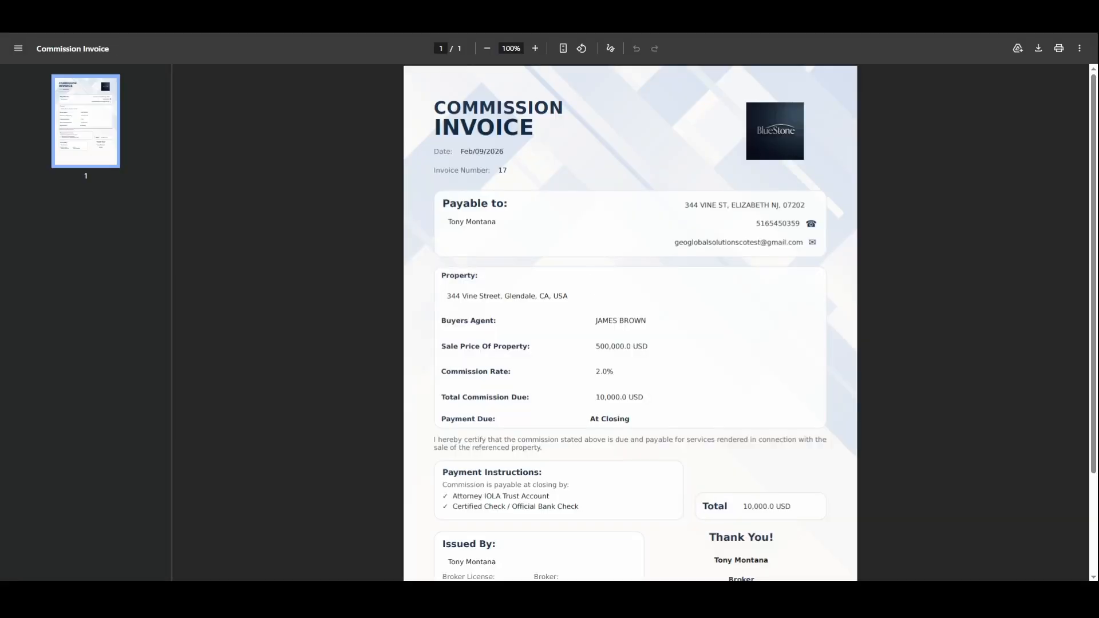
click(690, 12)
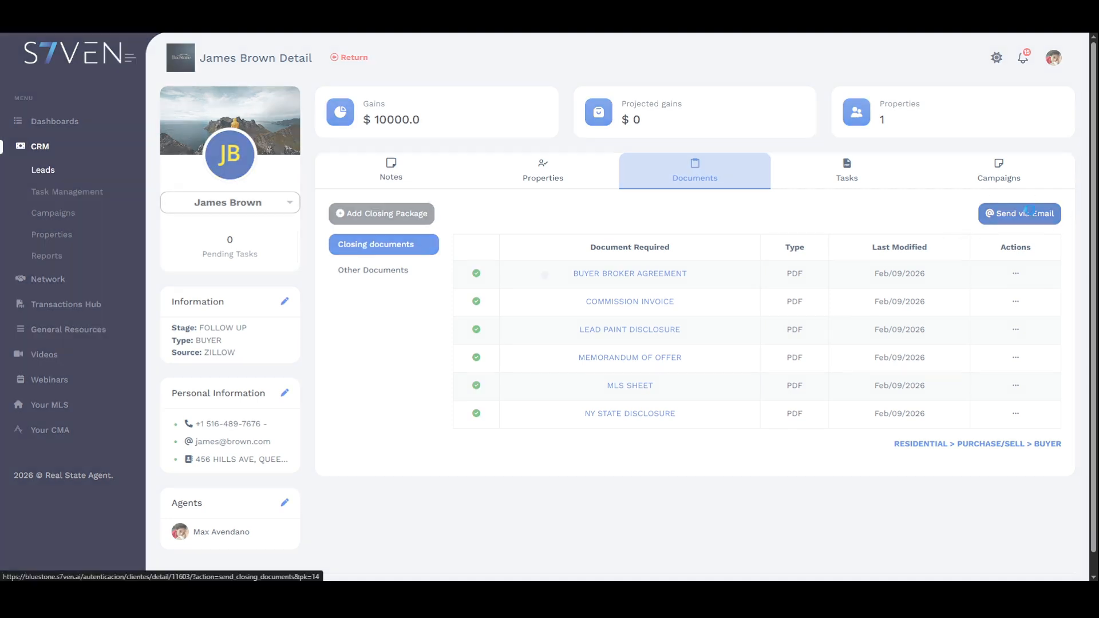
click(1031, 216)
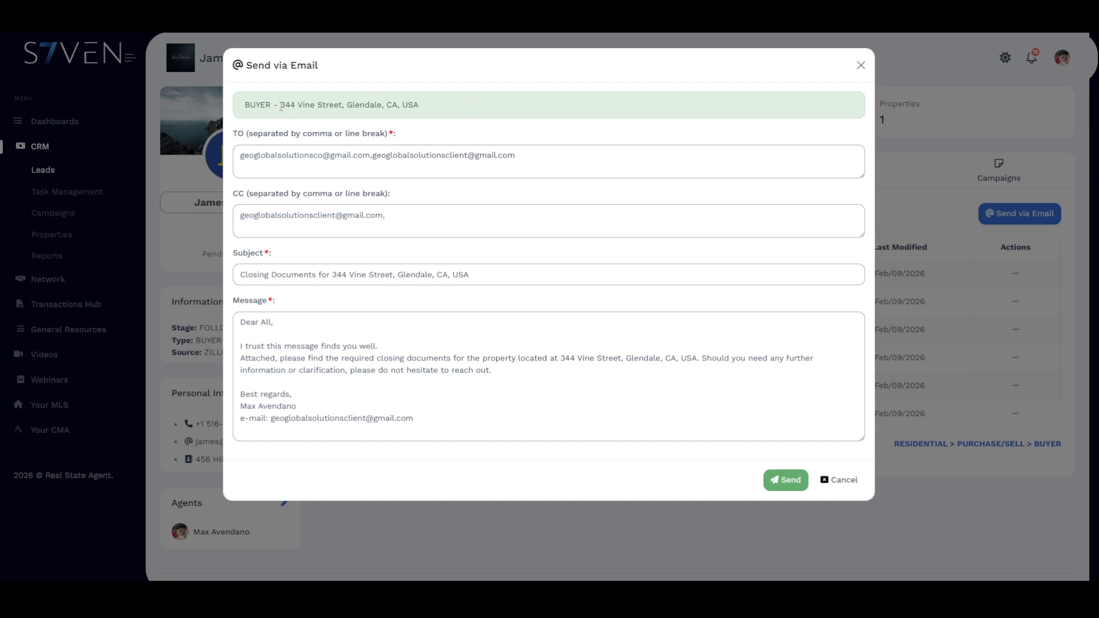
drag(281, 107, 426, 106)
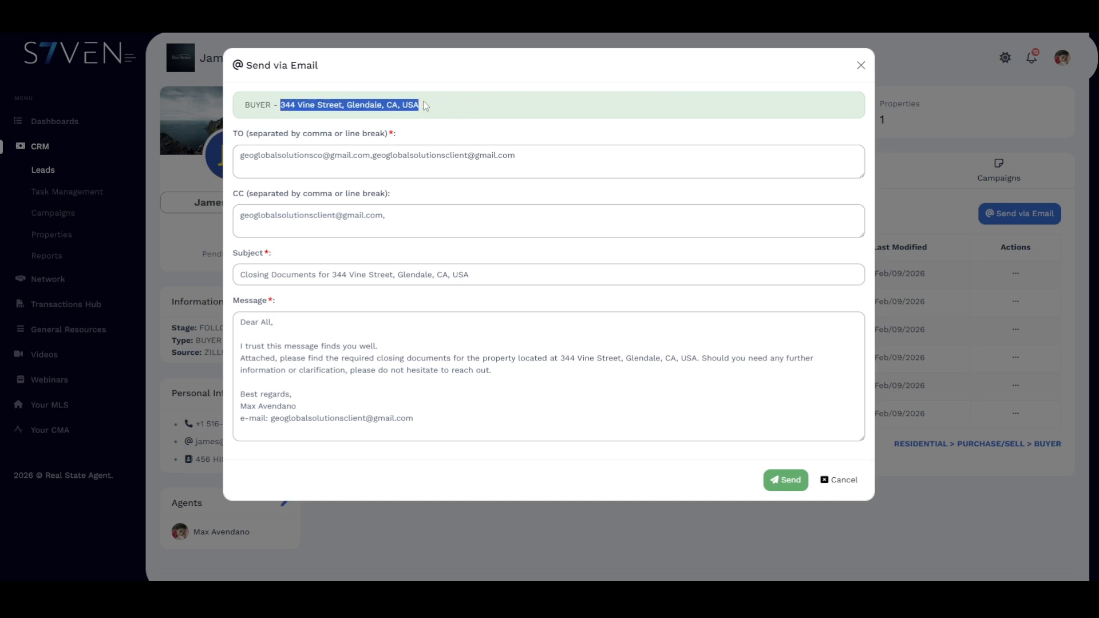
click(491, 106)
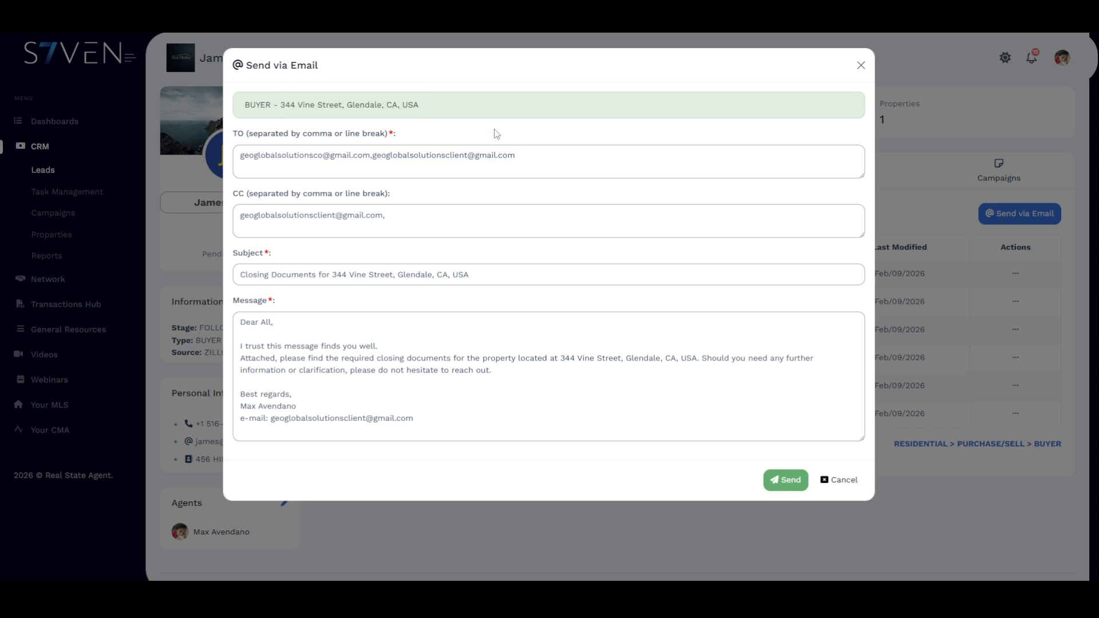
click(526, 158)
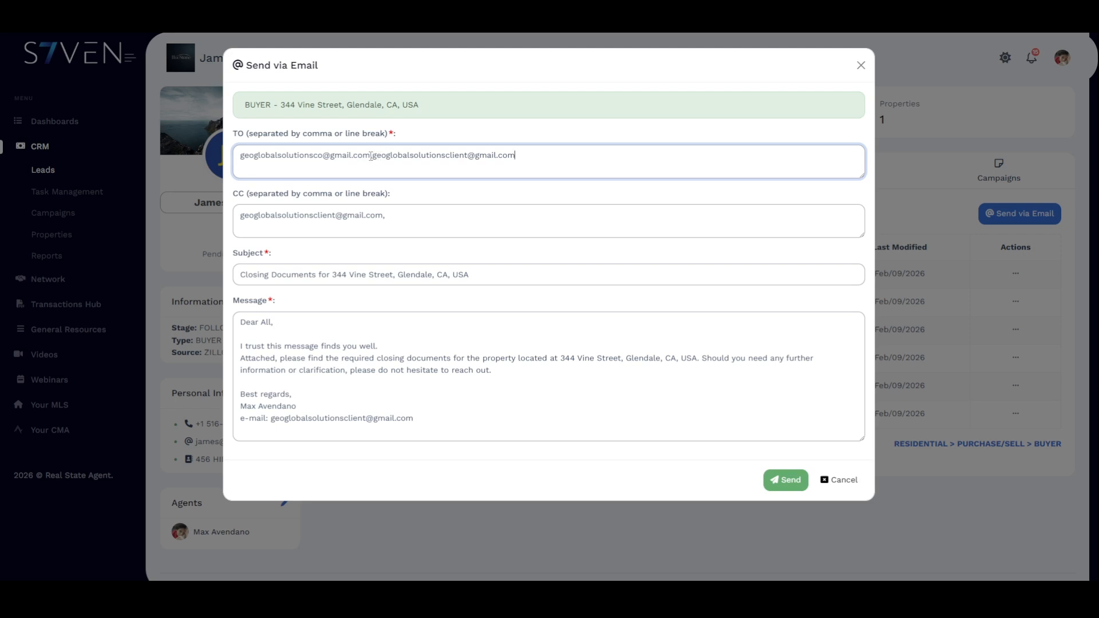
drag(371, 156, 234, 157)
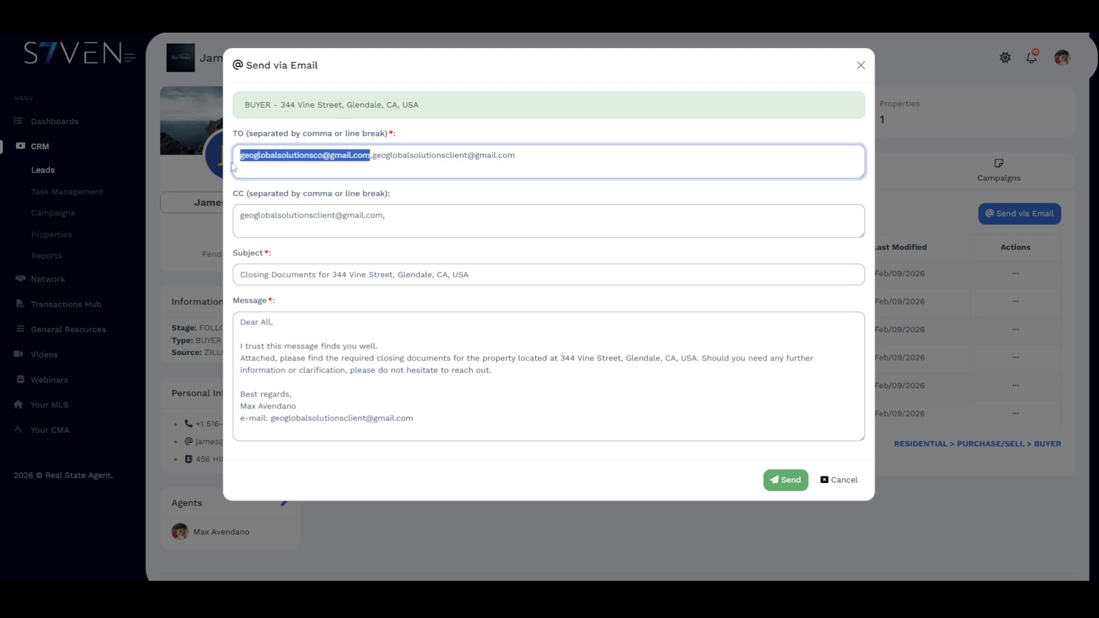
triple_click(427, 211)
click(484, 270)
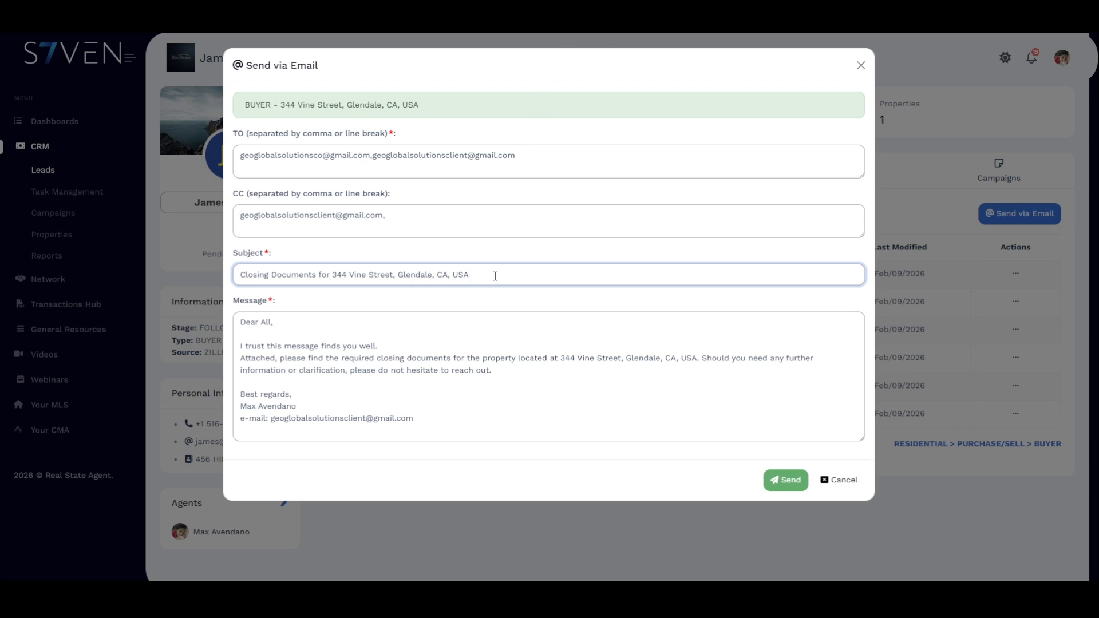
drag(490, 273, 228, 279)
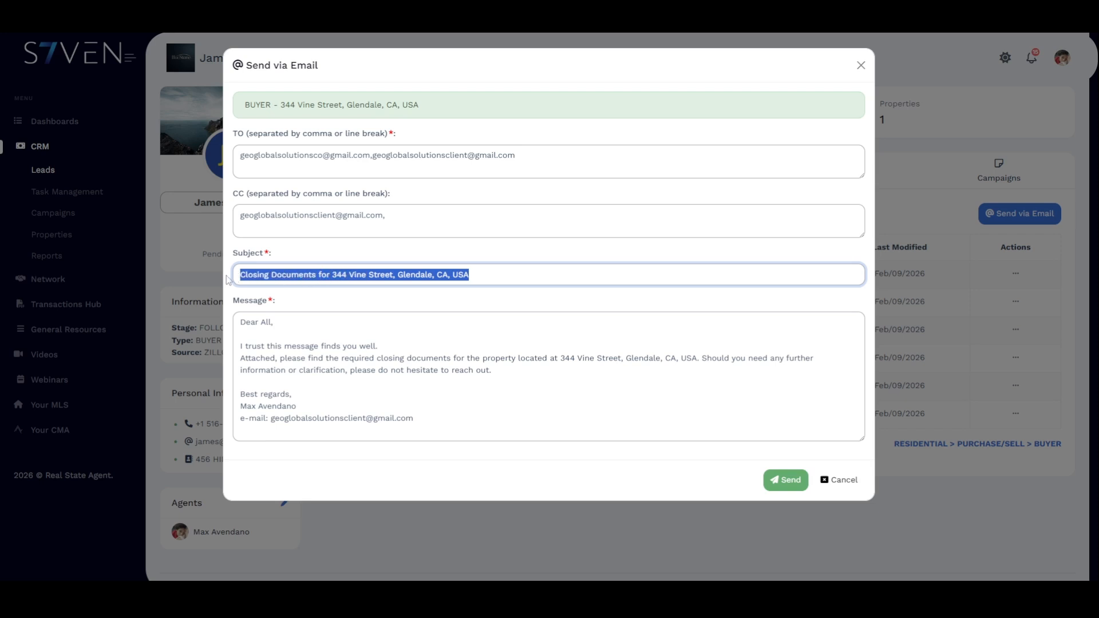
click(339, 273)
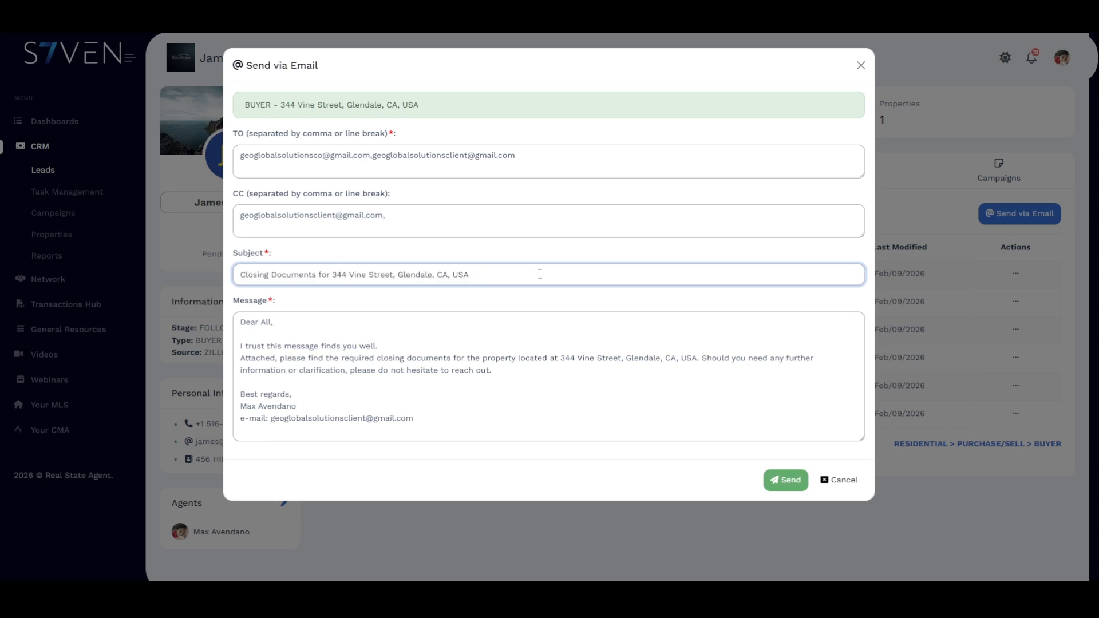
- Remove the stray characters that were added to the email Subject line
text(ljewrlkrjewlkjewrlkjewrlkrew)
drag(589, 273, 472, 273)
key(BackSpace)
- Review the message body so it ends cleanly with 'please do not hesitate to reach out.'
drag(244, 324, 286, 328)
click(389, 346)
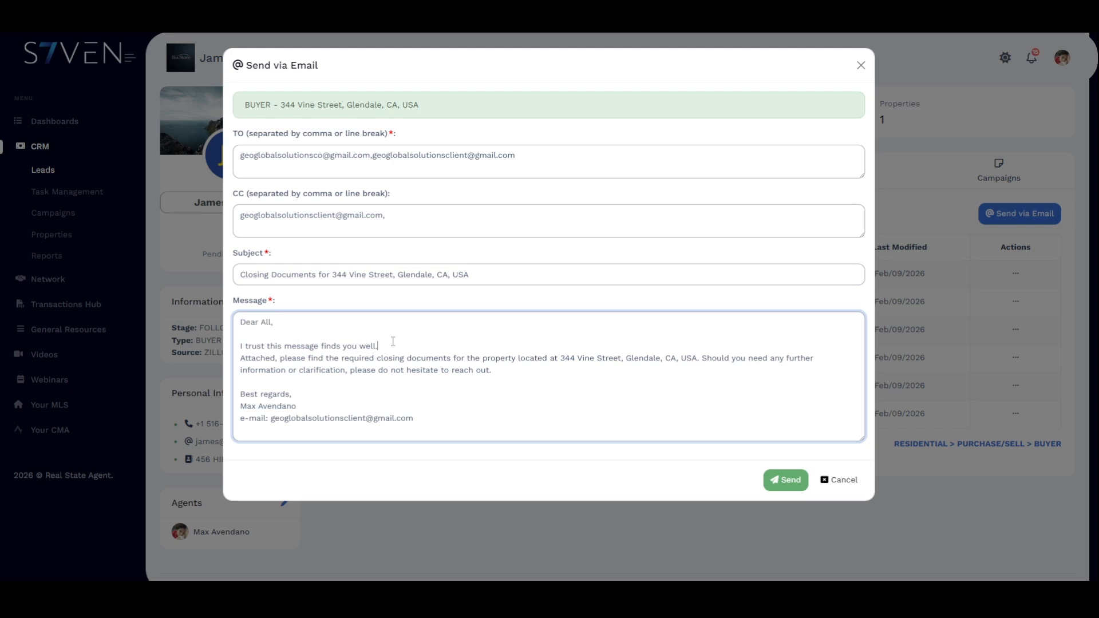
drag(394, 342, 564, 358)
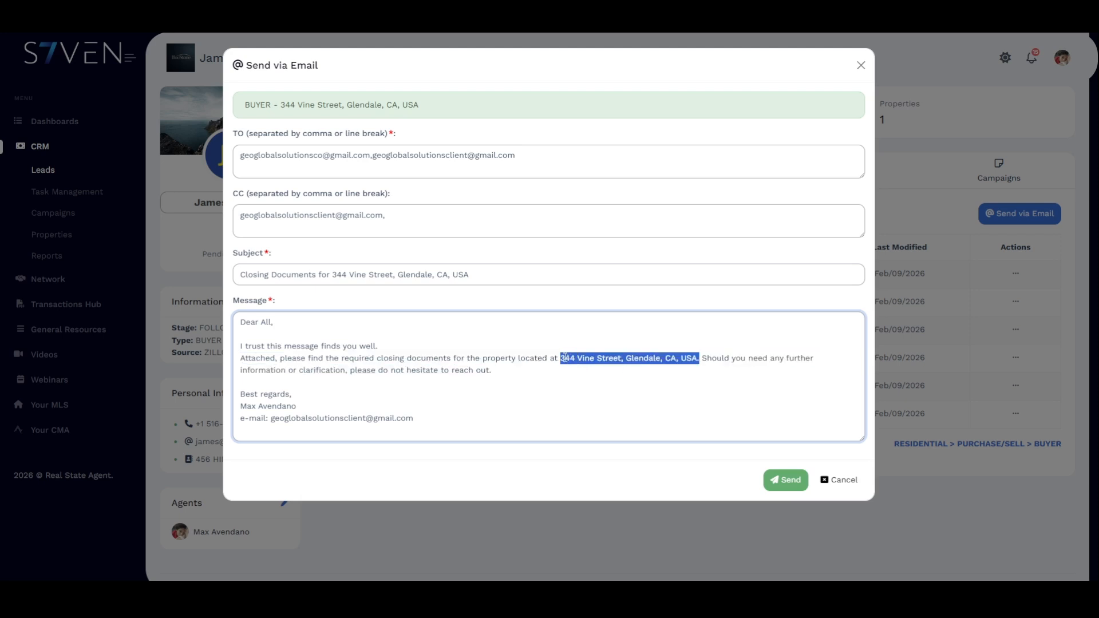
click(543, 383)
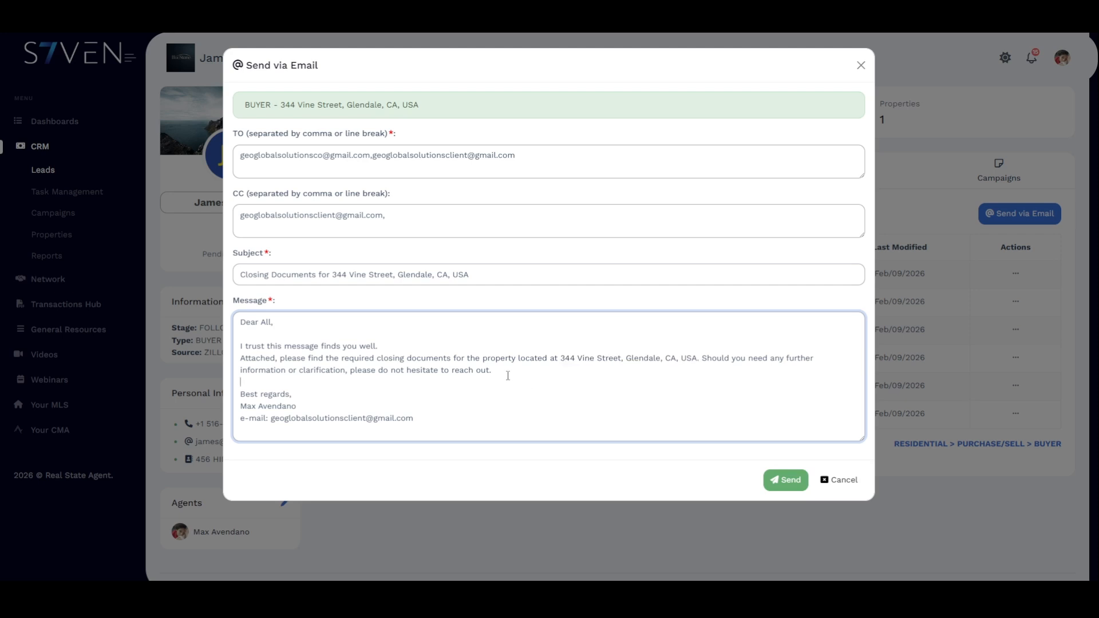
text(adsasdf)
drag(549, 376, 495, 376)
key(BackSpace)
- Check the signature's sender name and e-mail, then send the closing documents email
triple_click(281, 397)
click(299, 404)
drag(299, 406, 241, 406)
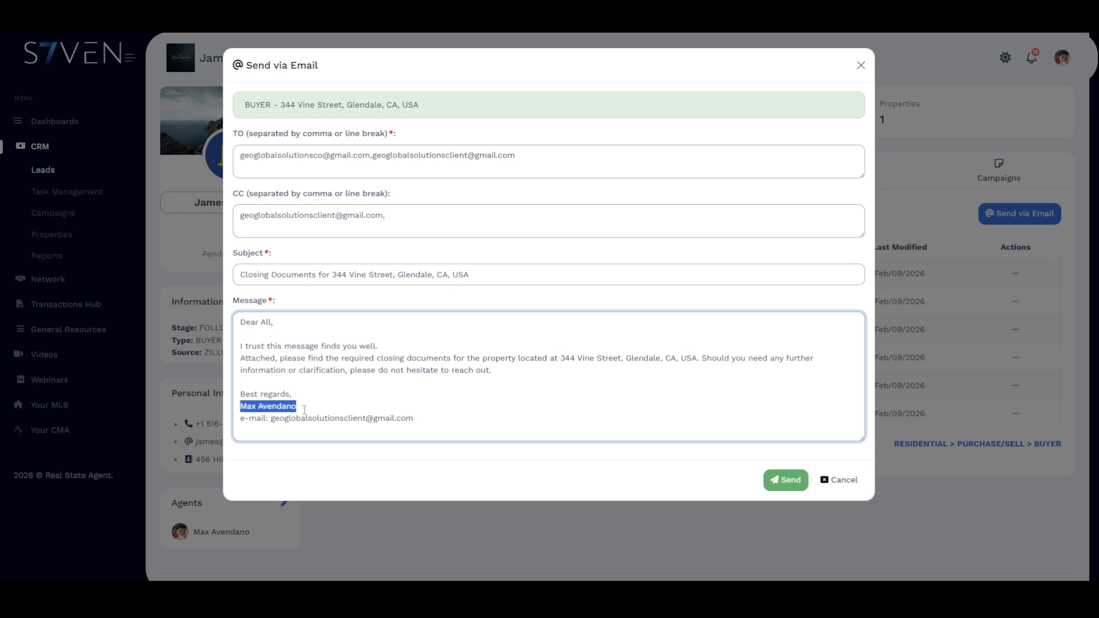
drag(414, 419, 272, 420)
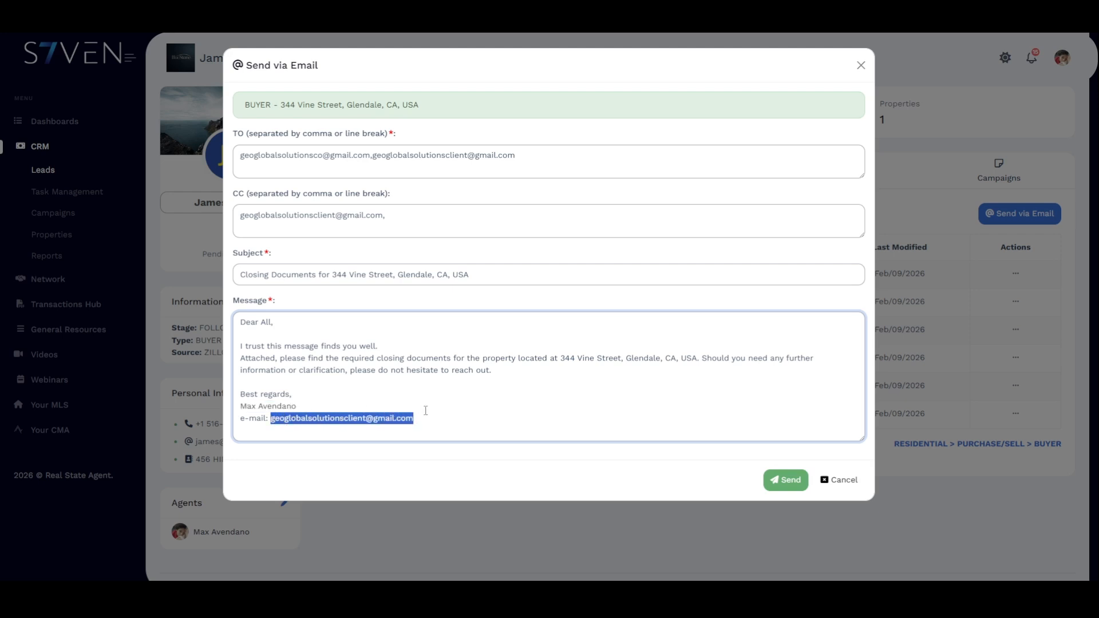
click(442, 423)
click(790, 483)
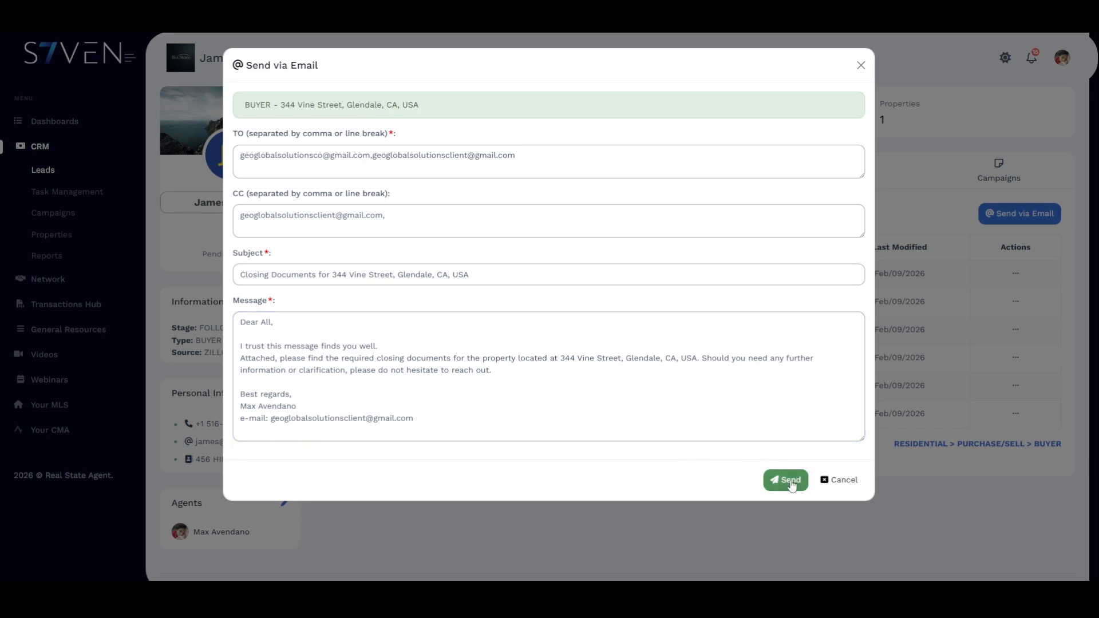